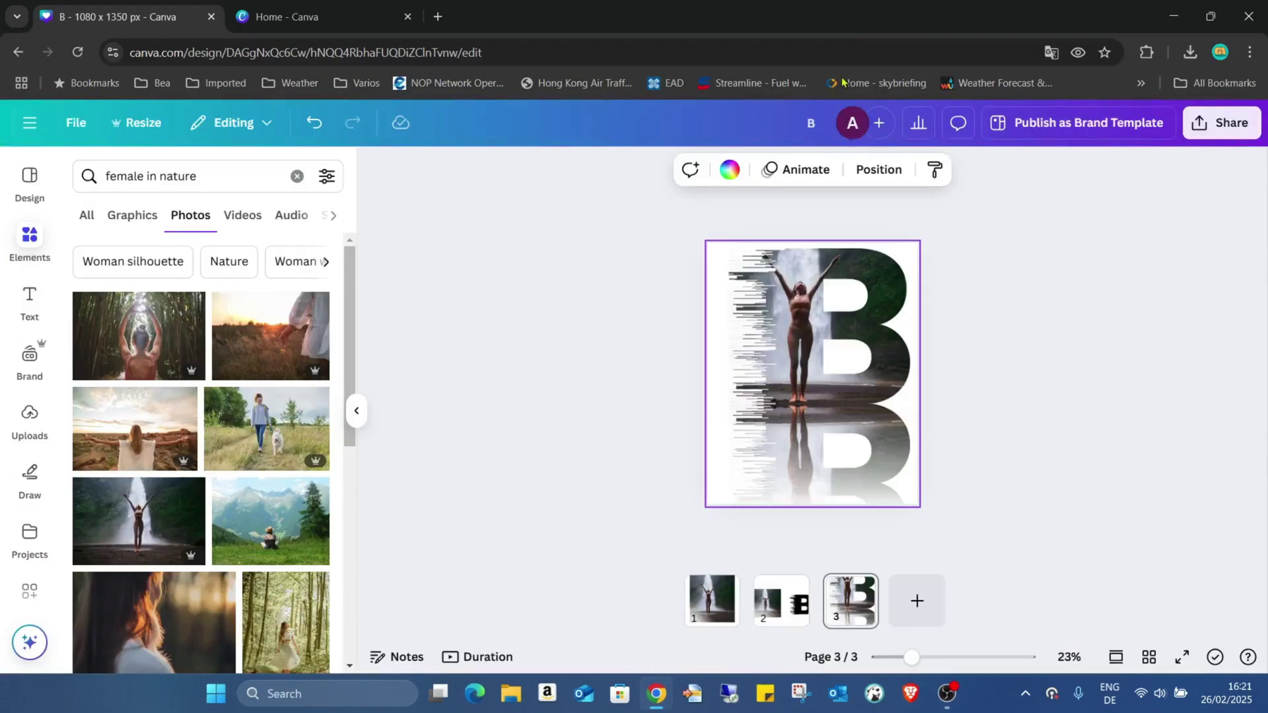
- Create a new blank Instagram Post (4:5) design at 1080 × 1350 px
click(352, 7)
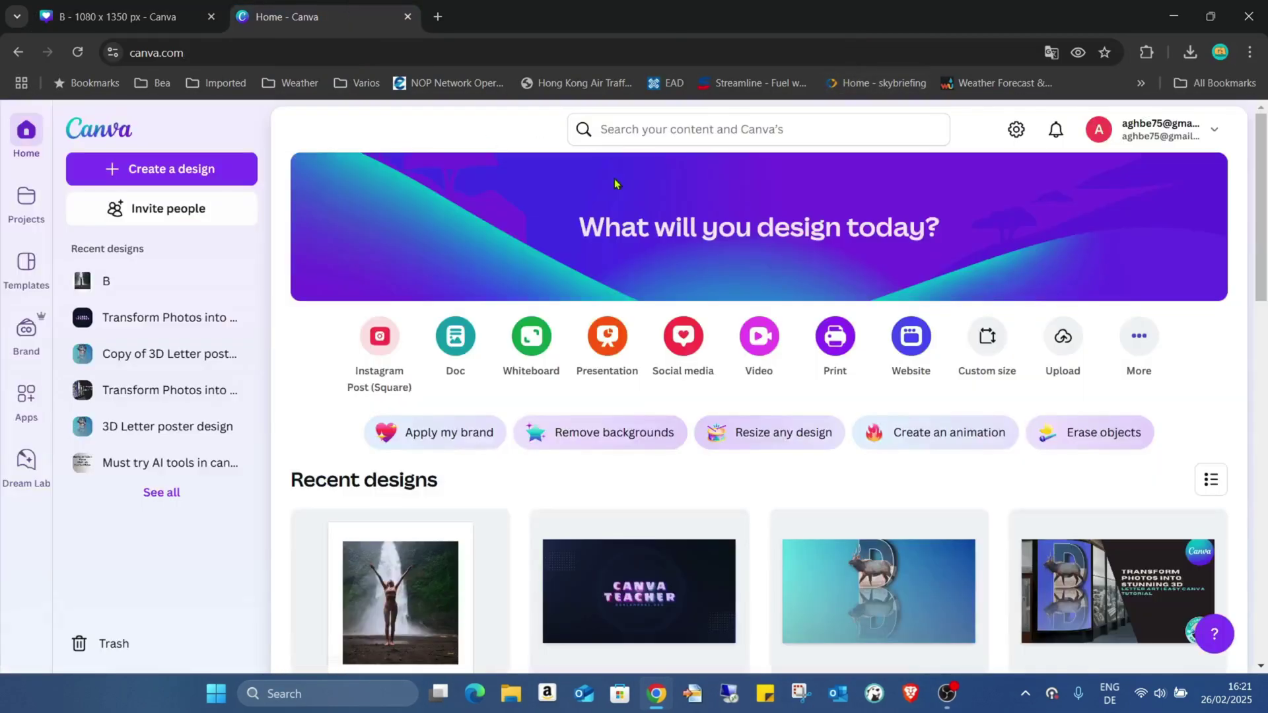
click(676, 324)
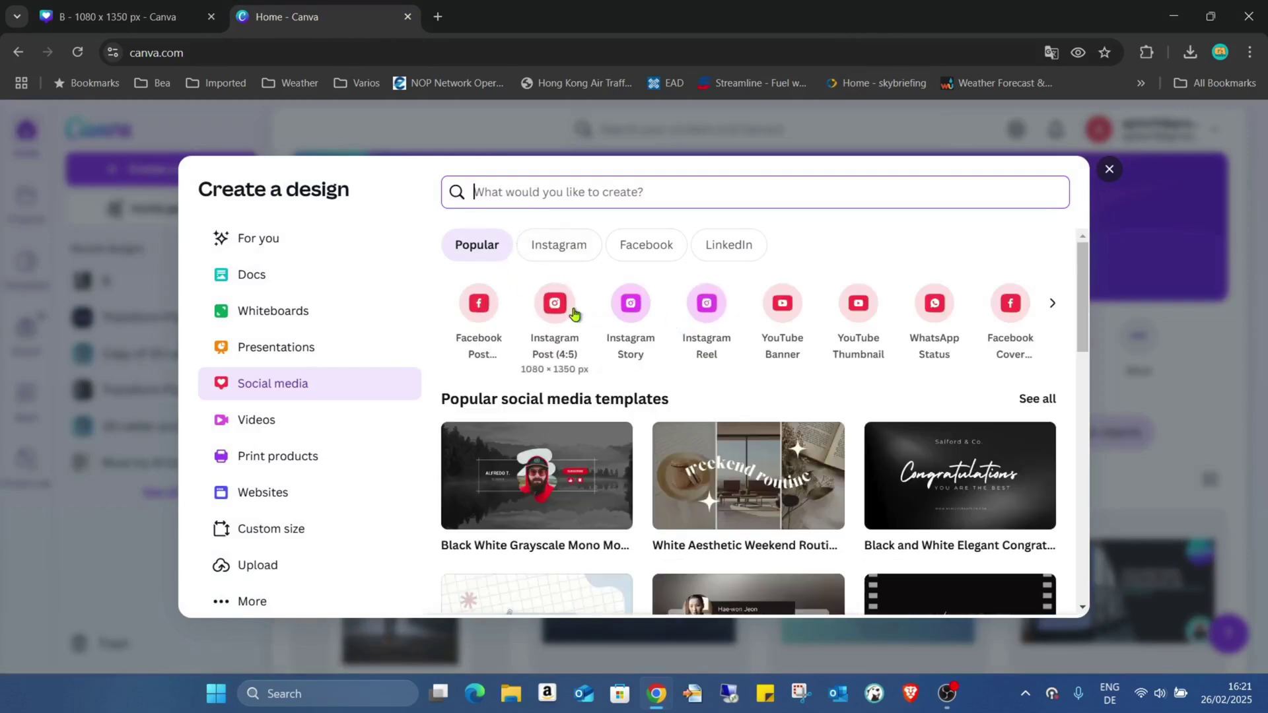
click(570, 311)
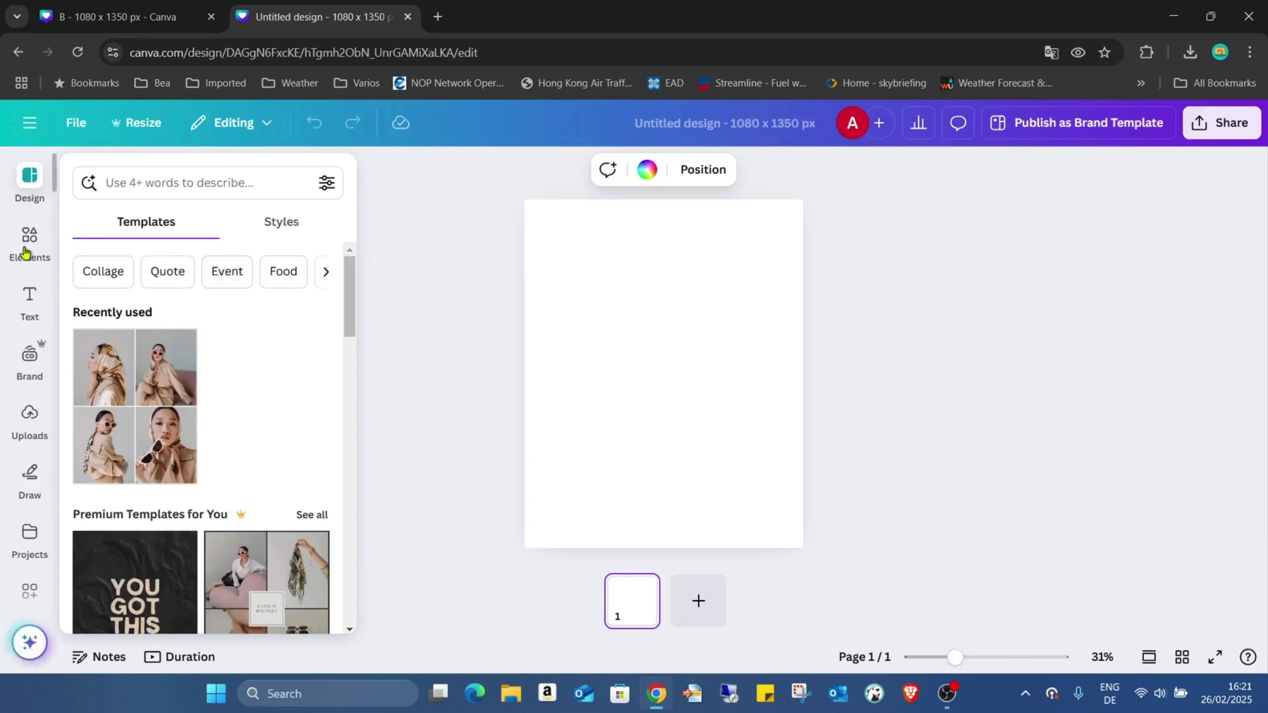
- Add a heading text box reading "B"
click(25, 298)
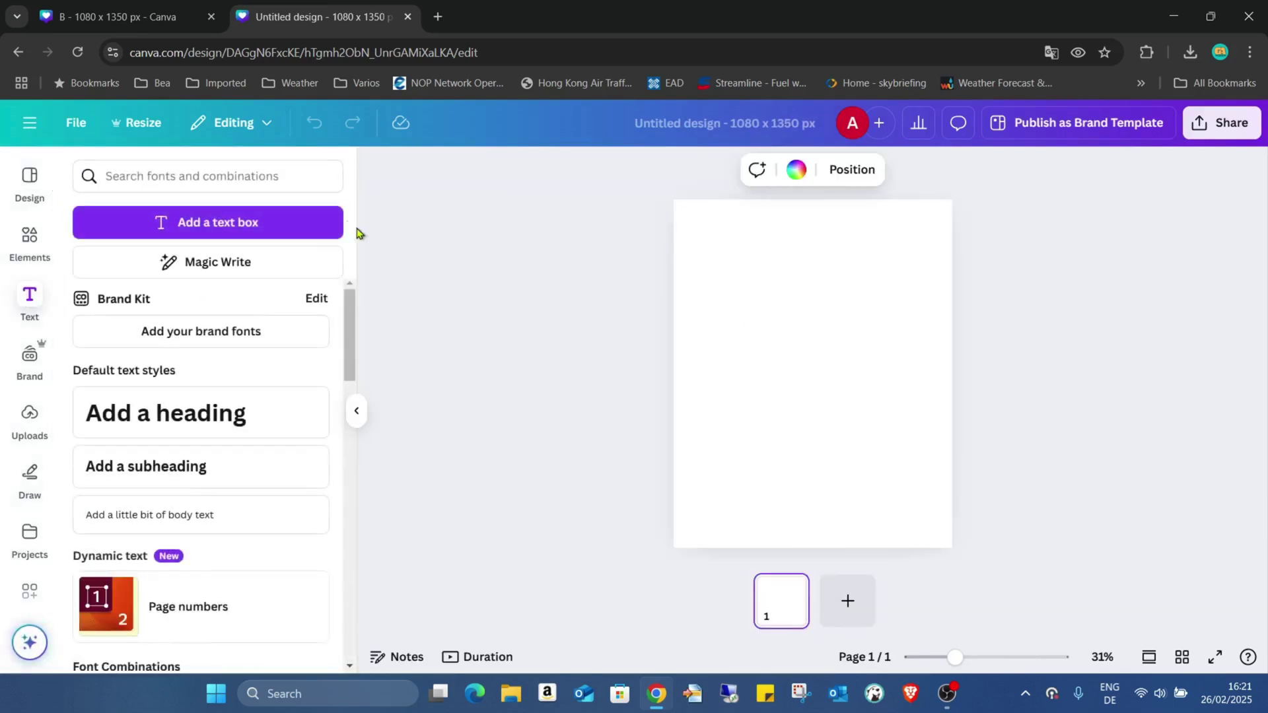
click(236, 405)
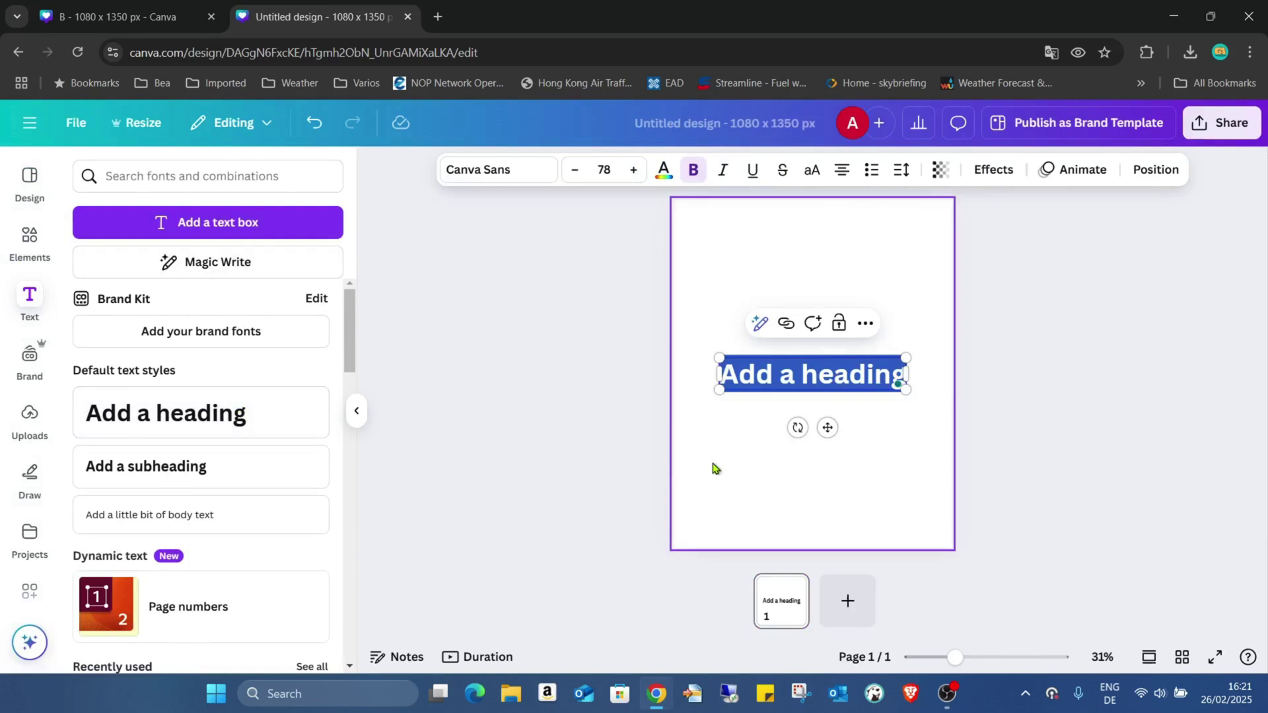
text(B)
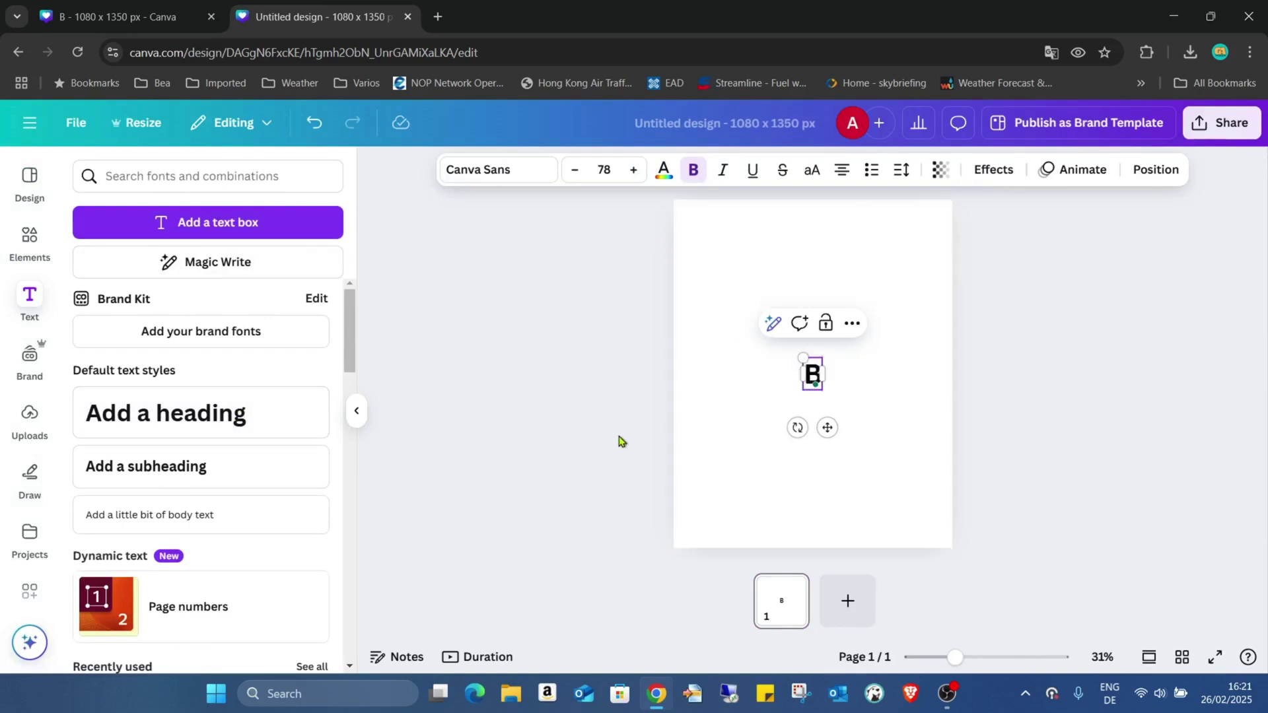
- Set the B's font to Poppins Black
click(482, 171)
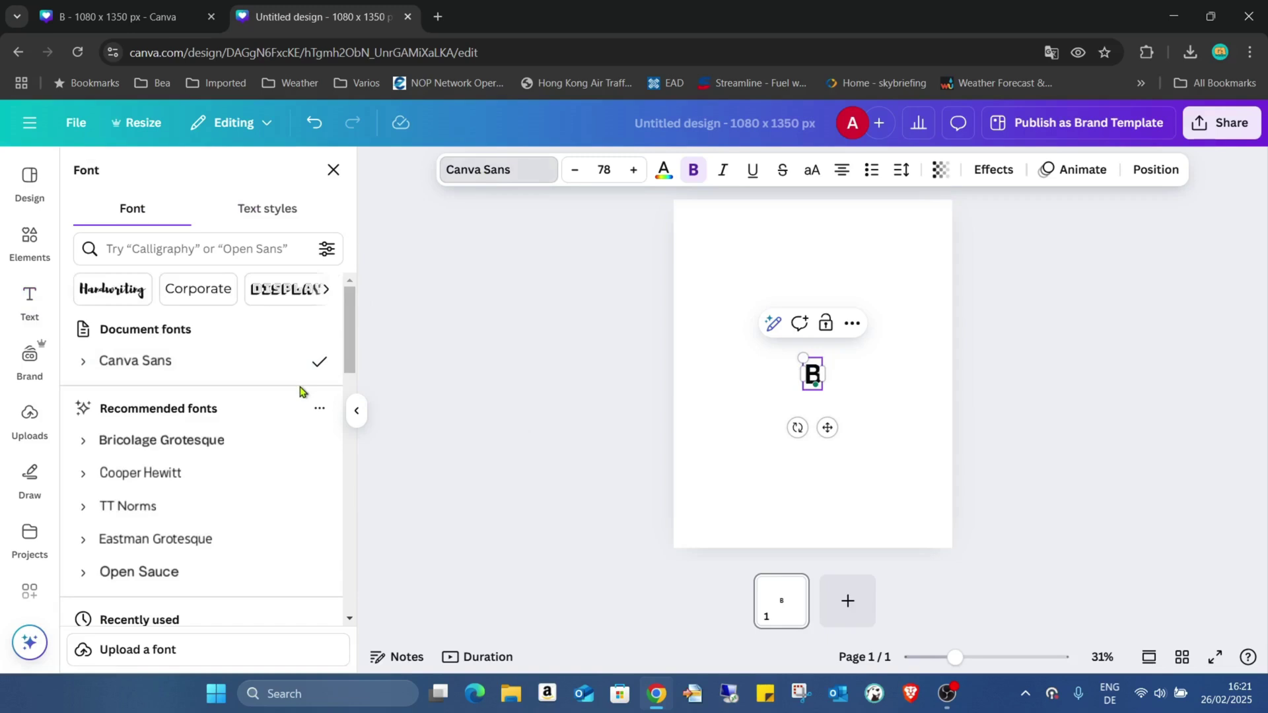
scroll(288, 359, down, 1)
scroll(284, 358, down, 2)
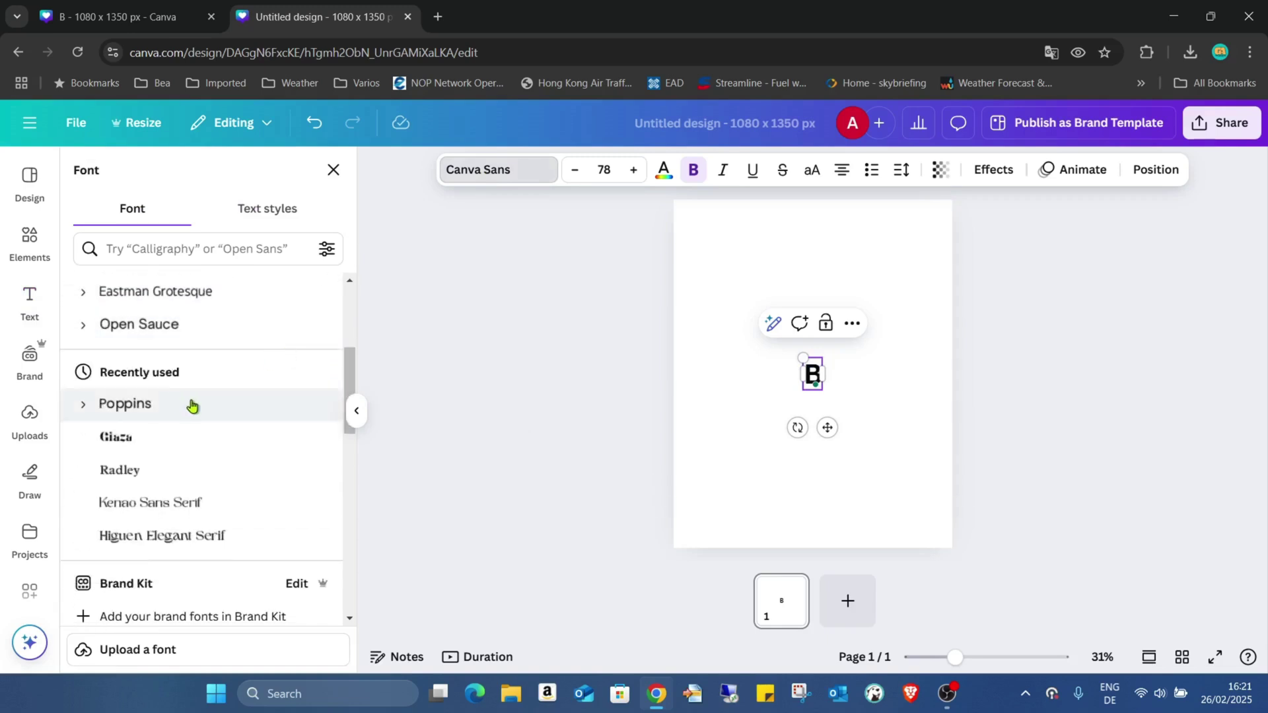
click(82, 406)
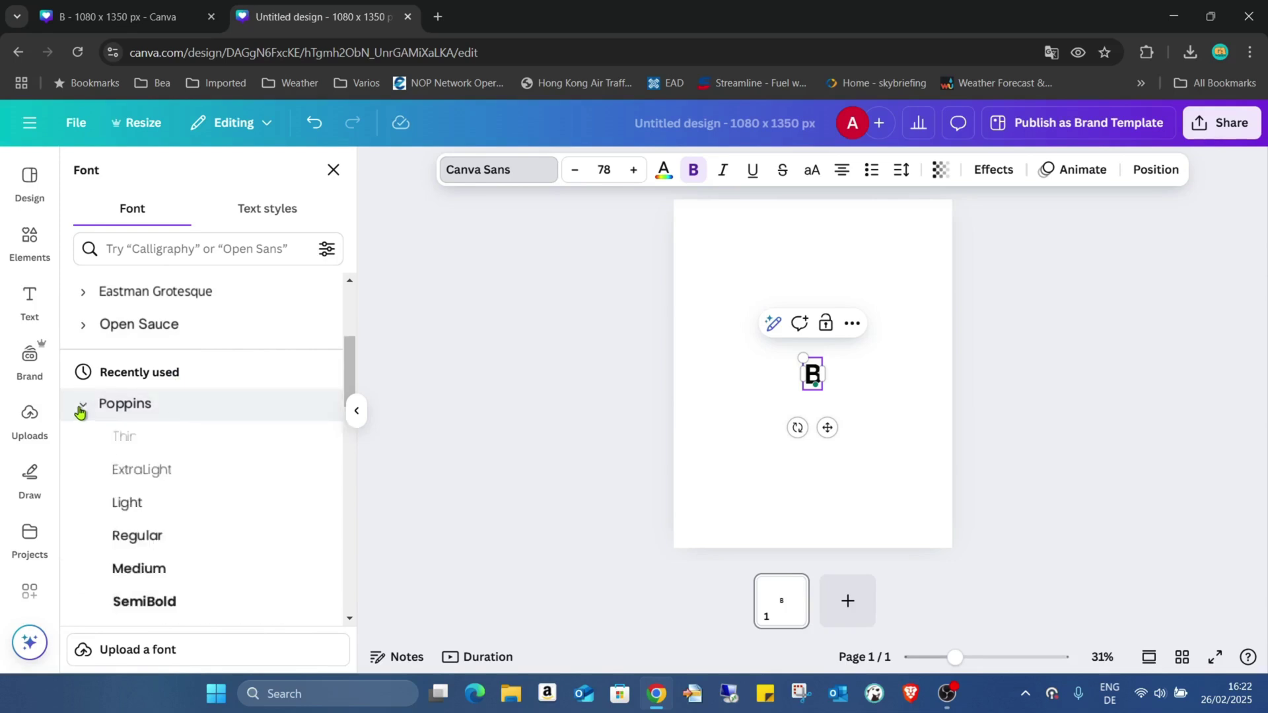
scroll(123, 422, down, 1)
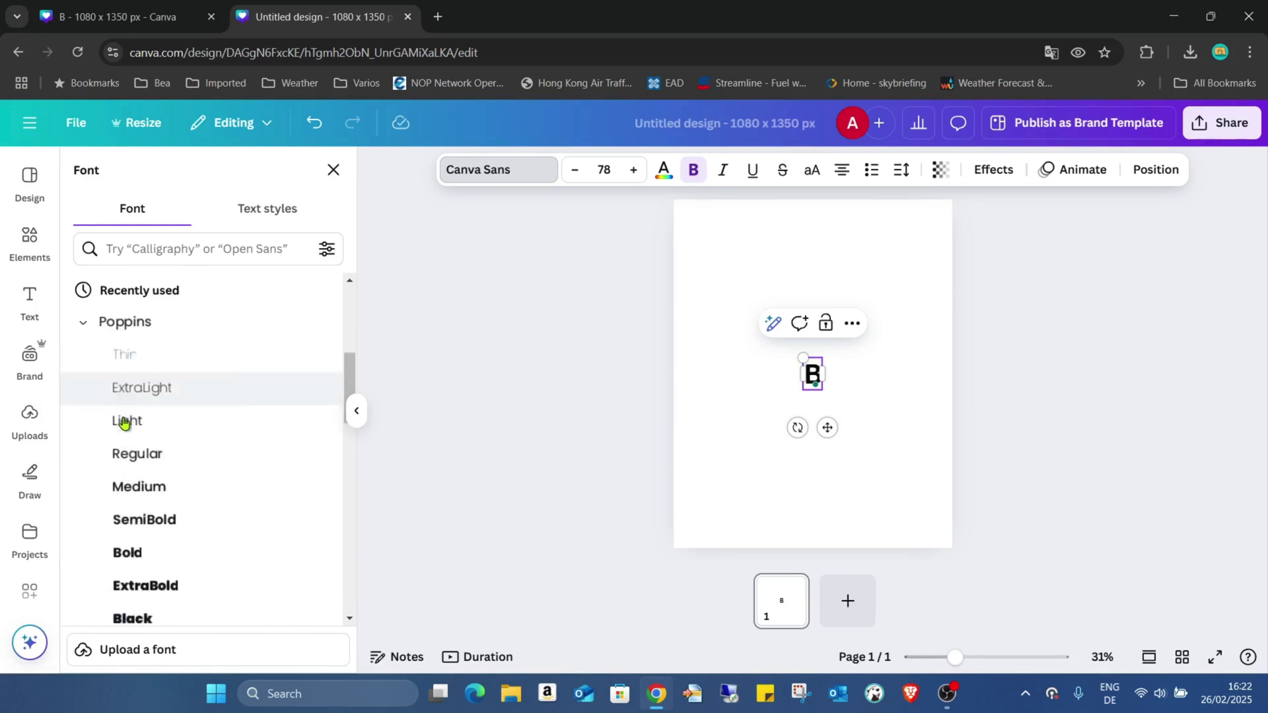
scroll(132, 539, down, 1)
click(133, 536)
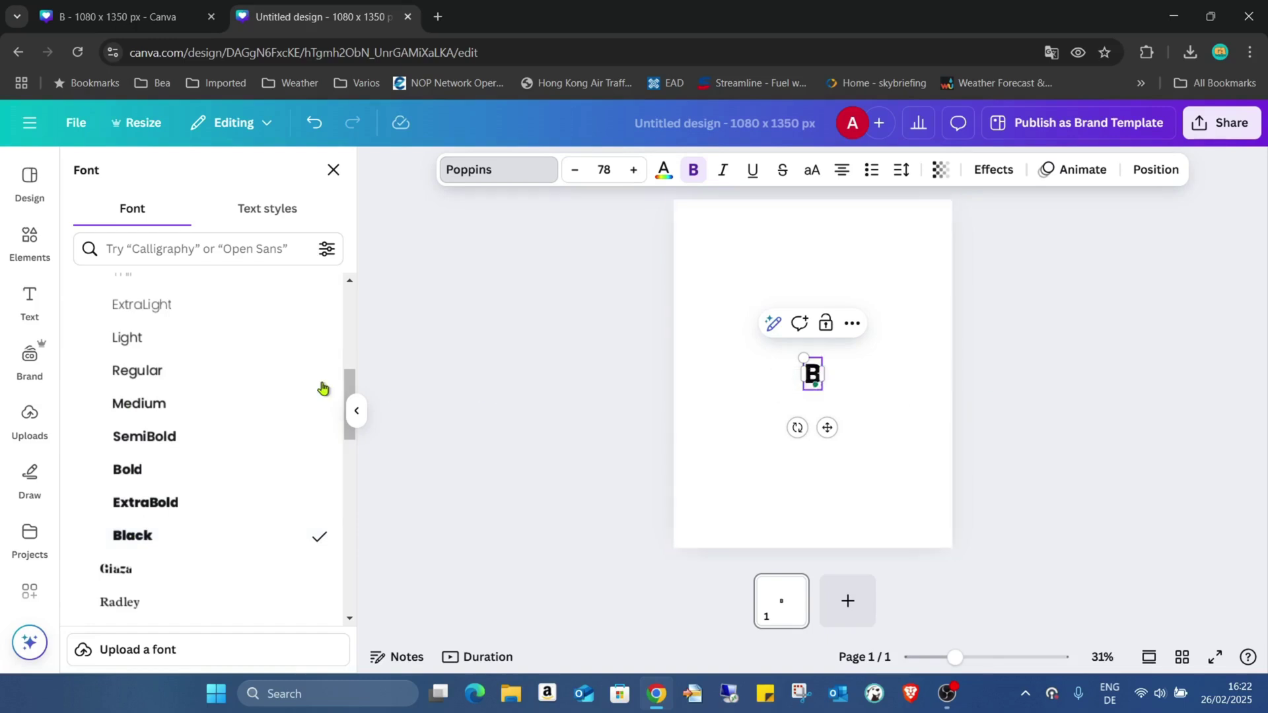
- Scale the B to size 825 and position it at the top of the page
click(940, 306)
click(815, 385)
drag(829, 394, 994, 624)
drag(919, 525, 950, 547)
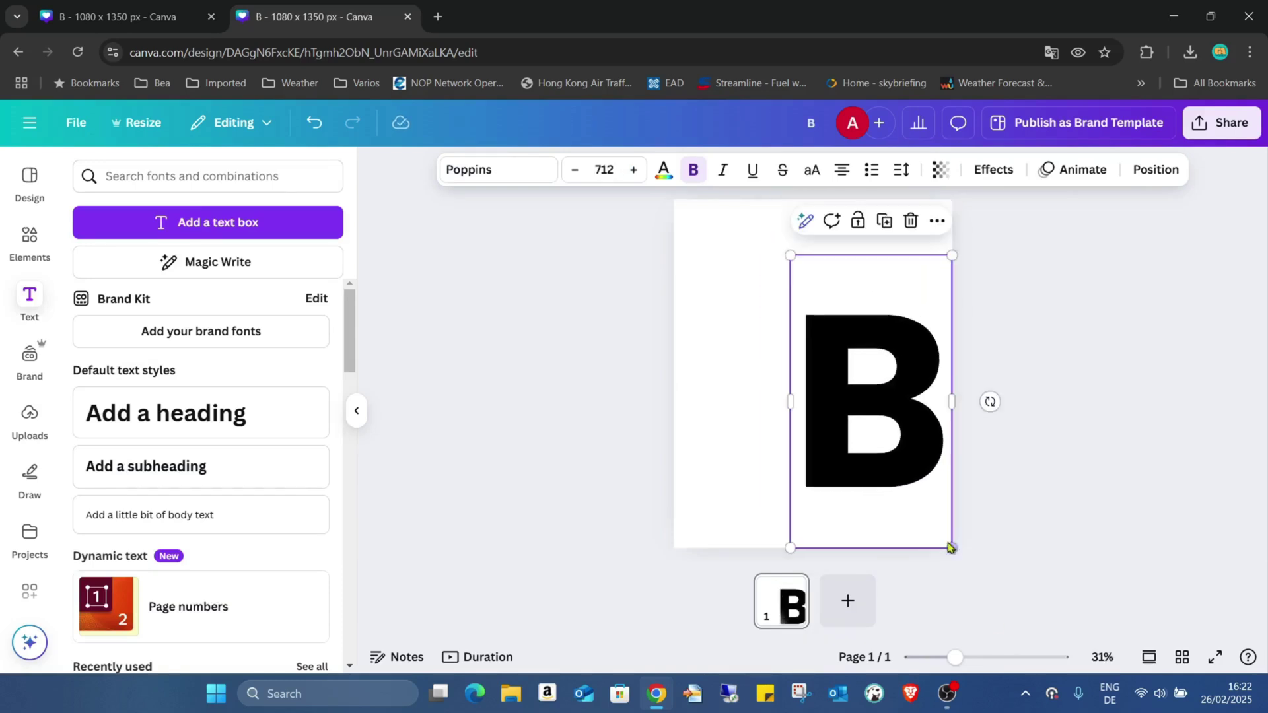
drag(821, 370, 774, 314)
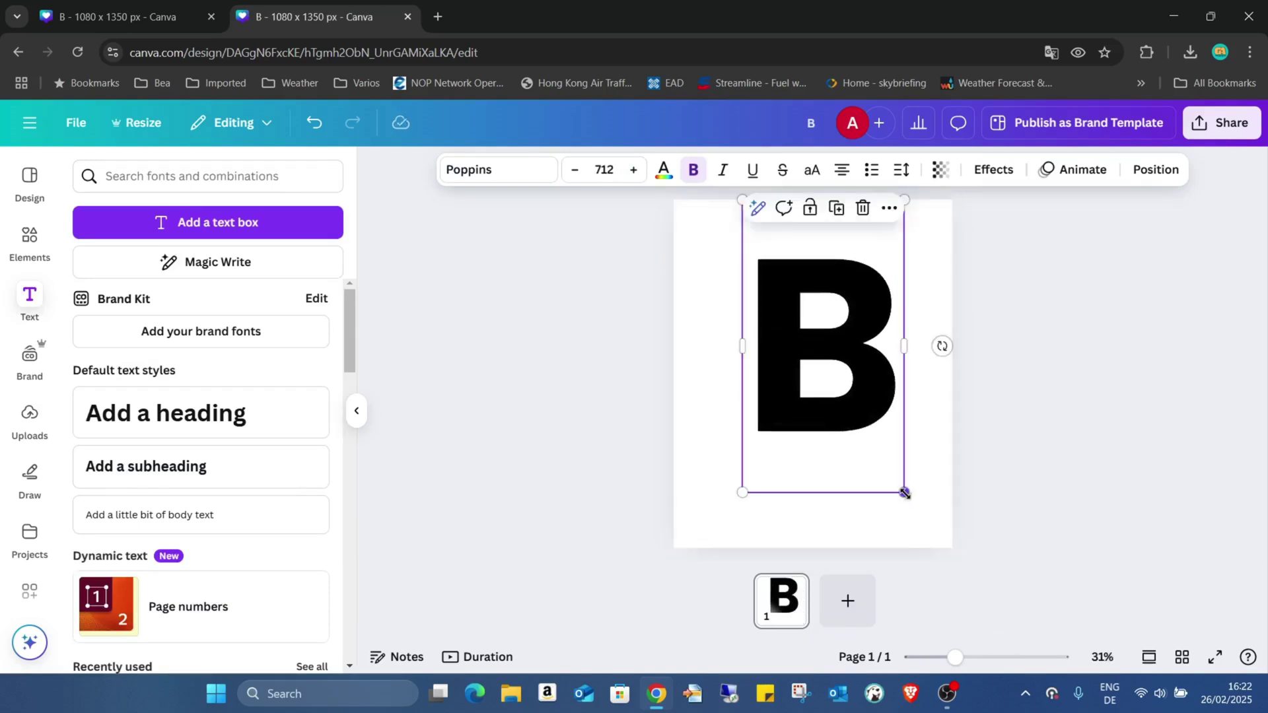
drag(906, 490, 996, 589)
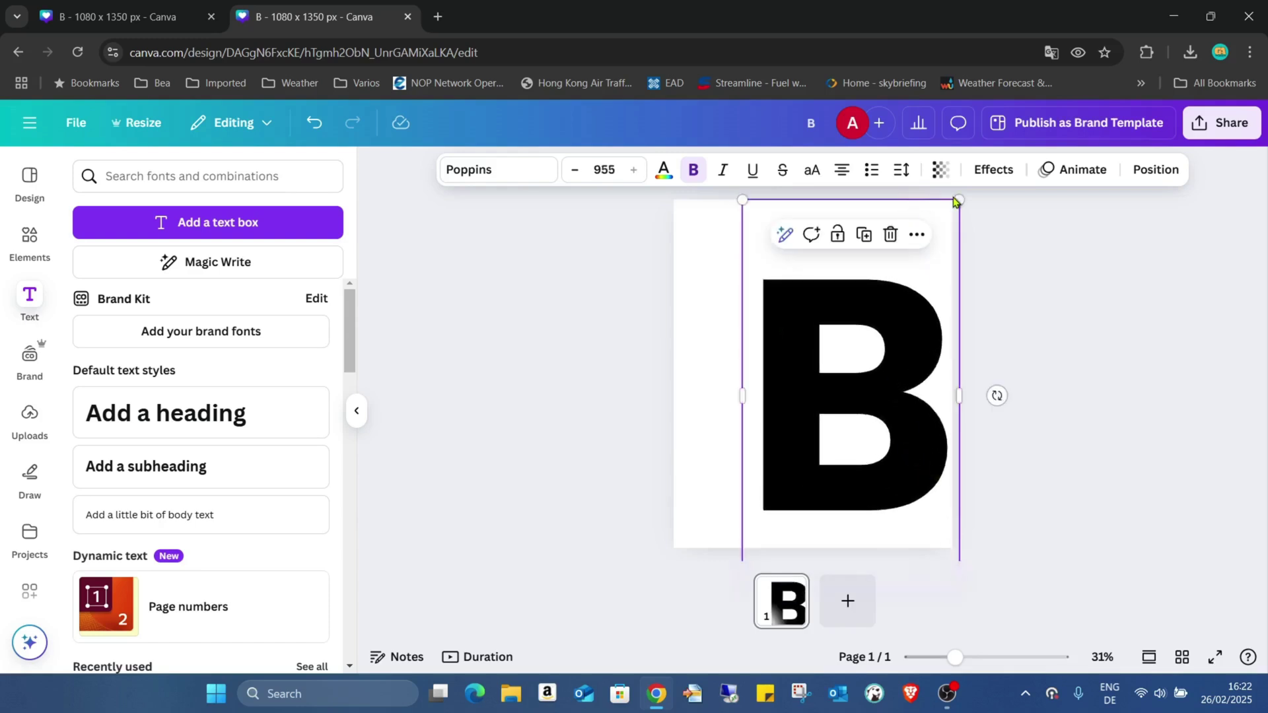
drag(959, 199, 922, 223)
drag(843, 368, 855, 351)
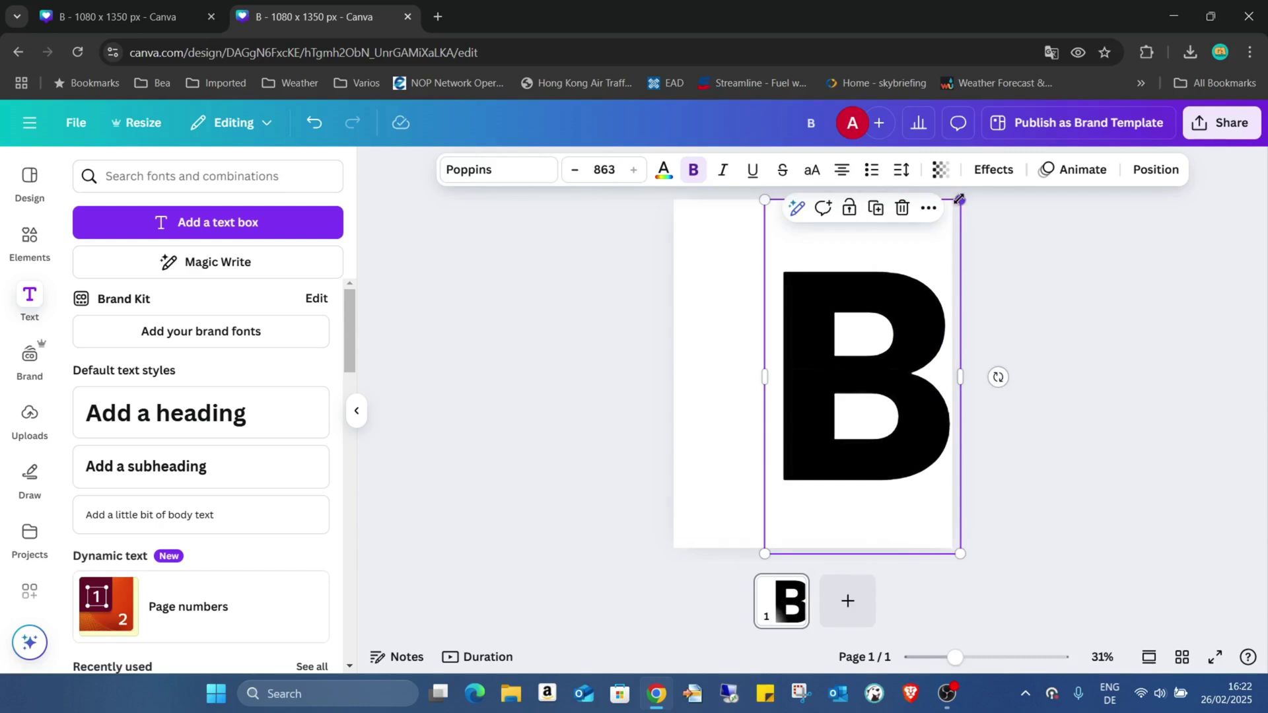
drag(958, 199, 950, 215)
drag(877, 312, 870, 318)
- Add a square and stretch it into a tall rectangle over the B's left stem
click(29, 237)
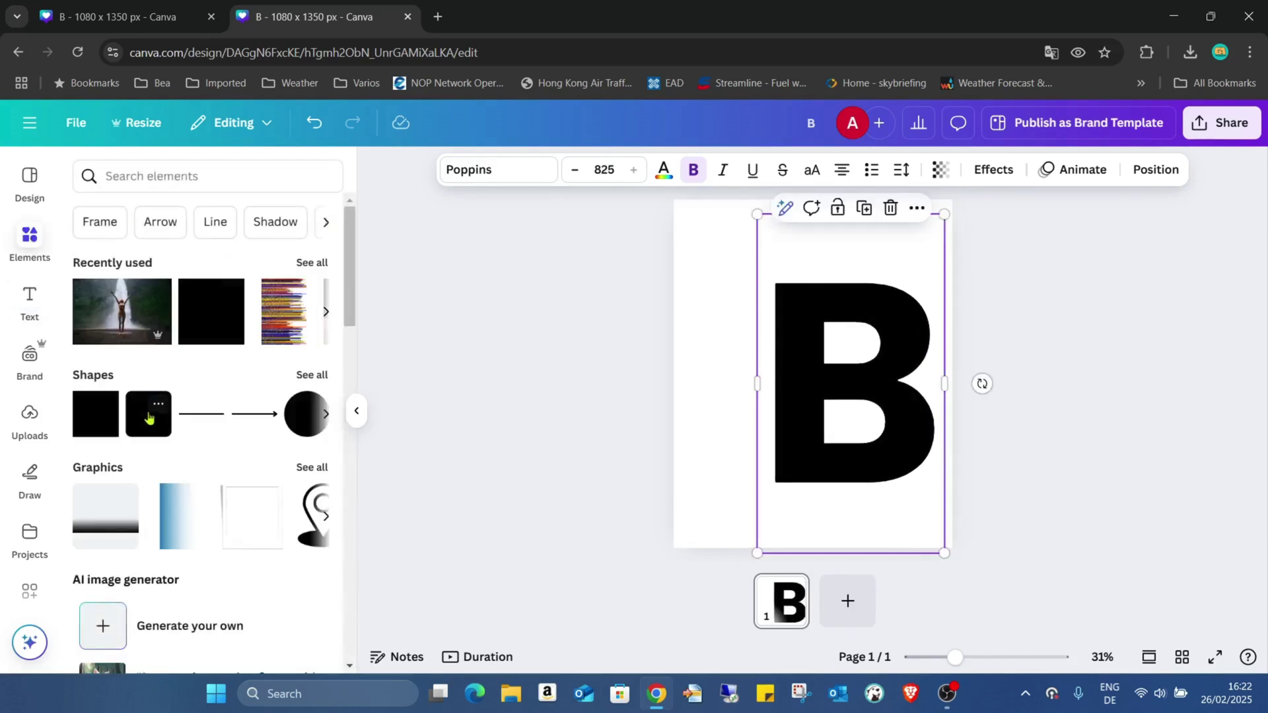
key(r)
click(784, 375)
drag(955, 657, 978, 657)
drag(827, 332, 730, 244)
drag(741, 367, 742, 538)
scroll(741, 538, down, 3)
drag(741, 386, 731, 426)
- Colour the rectangle black
drag(978, 657, 955, 656)
click(450, 169)
click(187, 300)
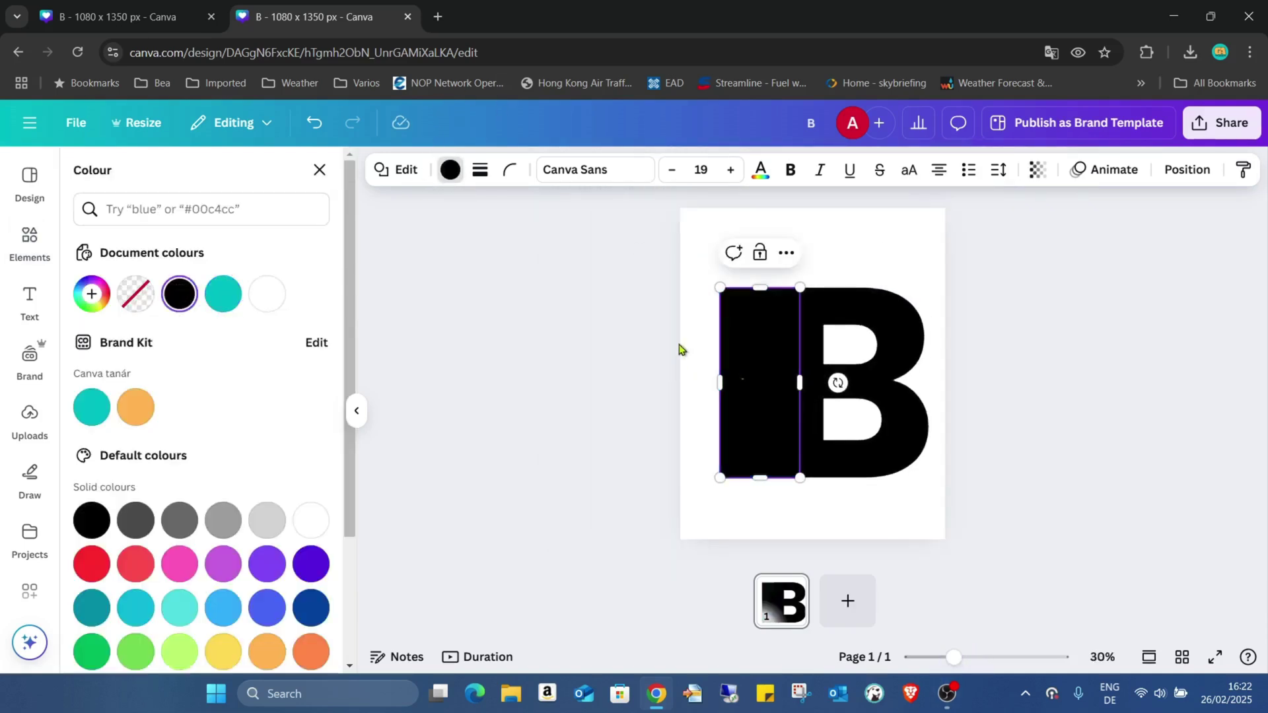
- Place the glitch-stripes graphic from a 'distorsion' search over the B's stem, sized to match
click(18, 233)
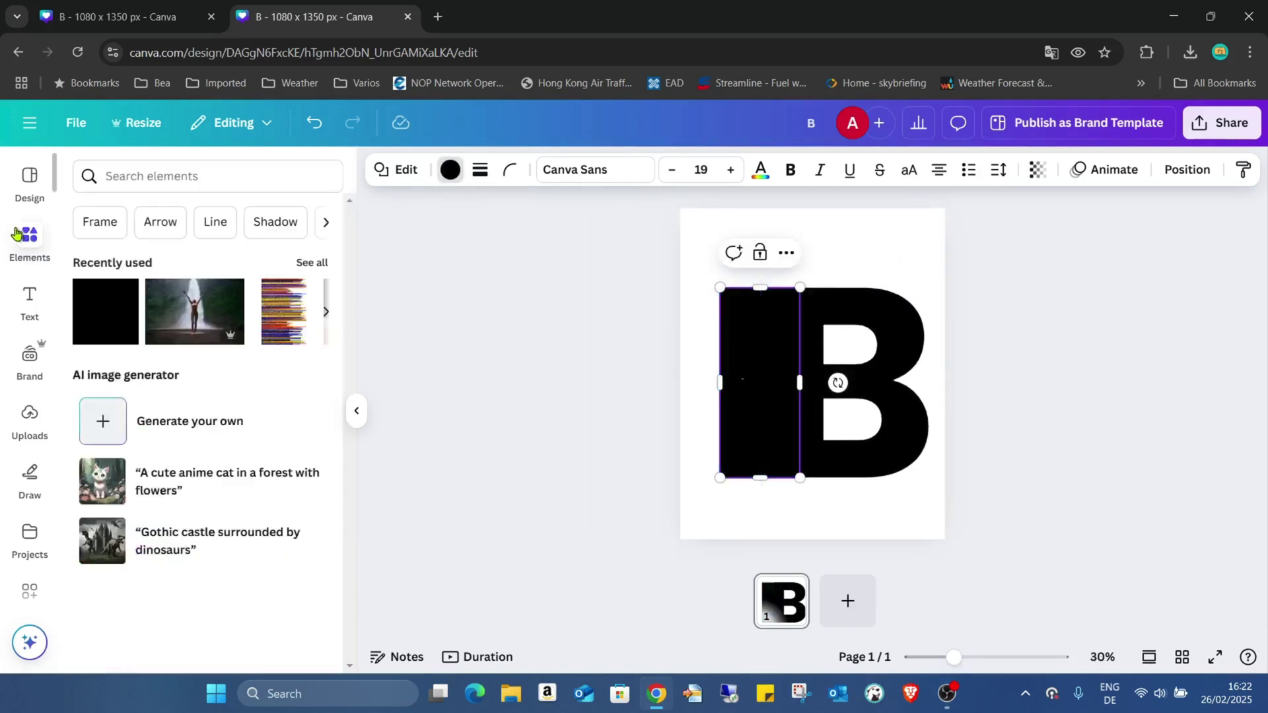
click(207, 183)
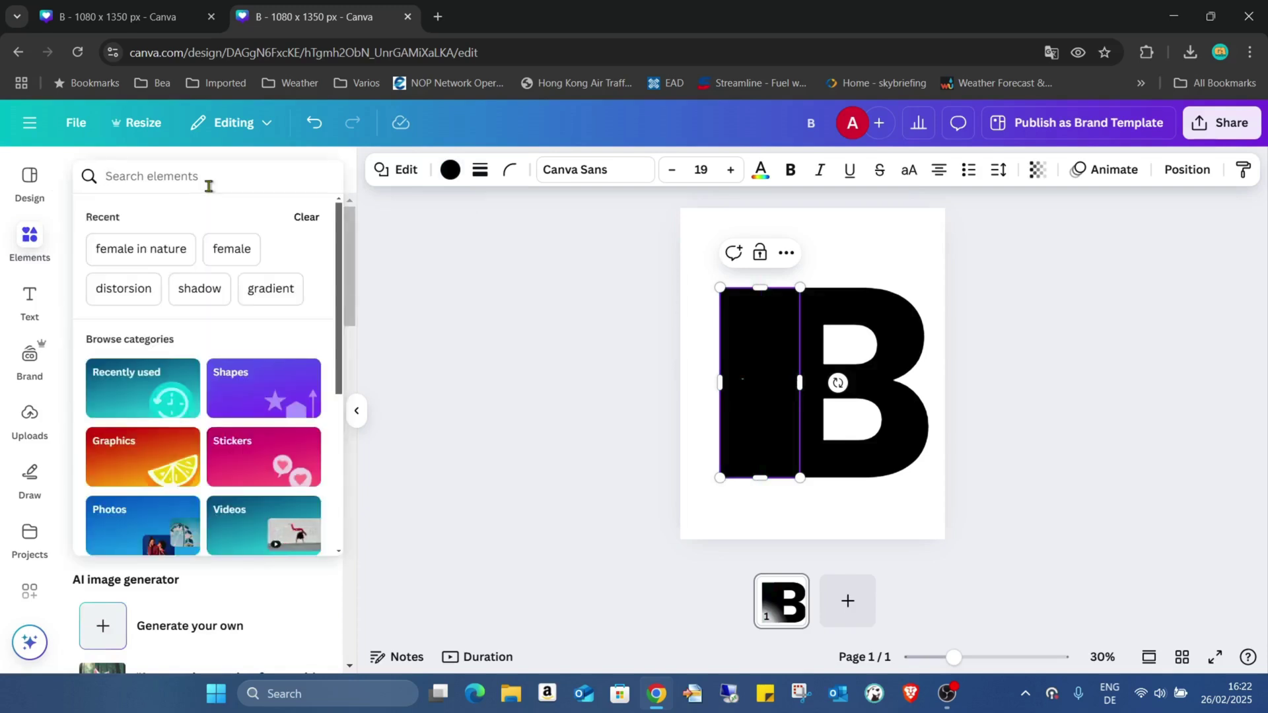
click(130, 299)
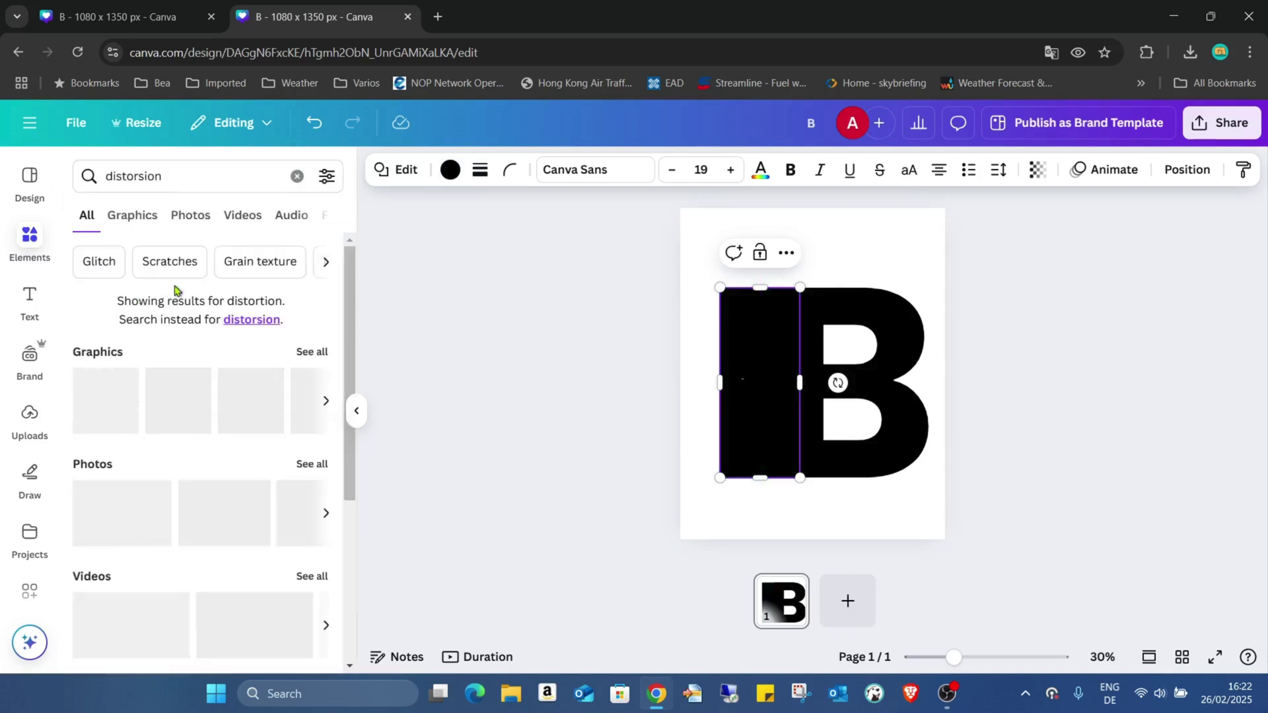
click(132, 216)
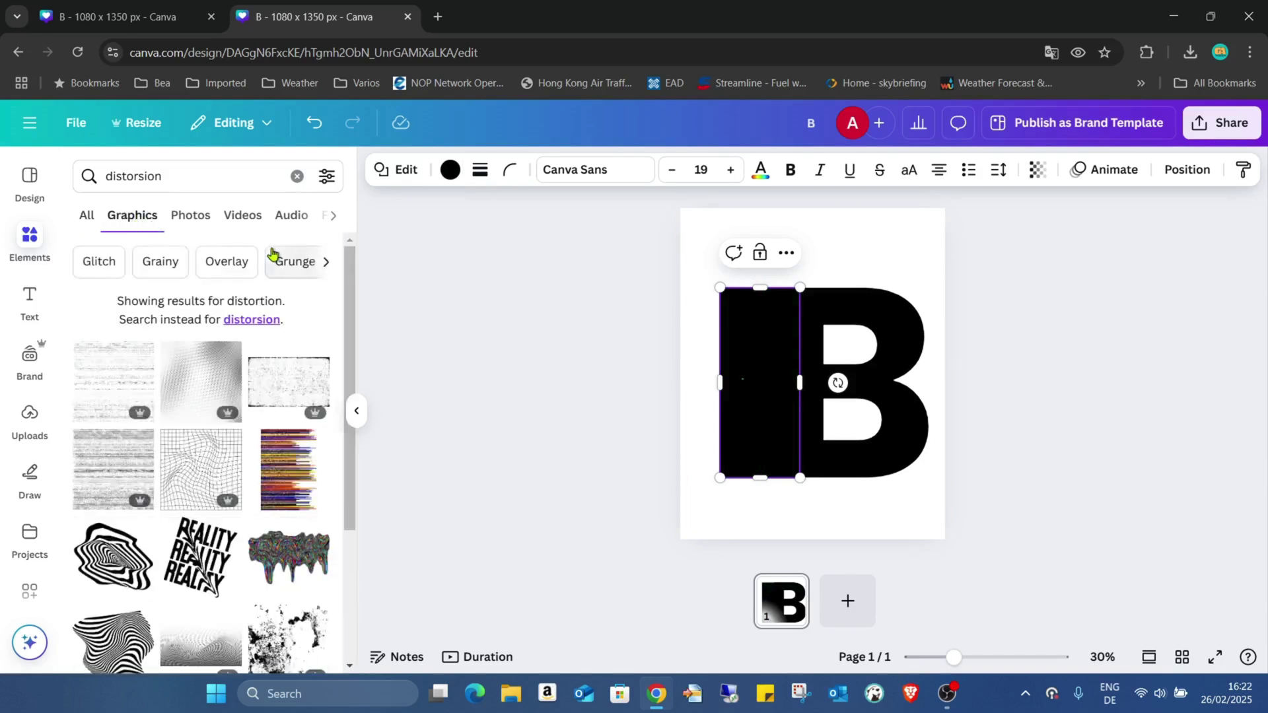
click(289, 468)
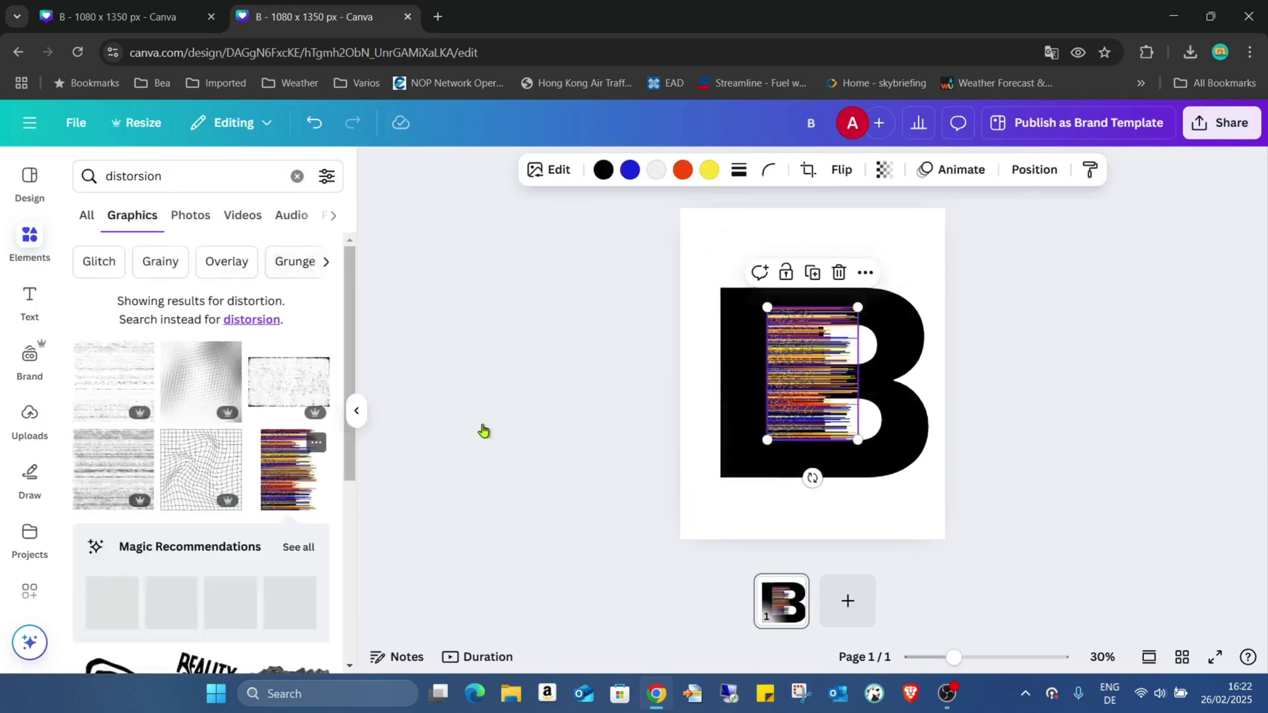
drag(808, 357, 741, 333)
drag(797, 422, 758, 407)
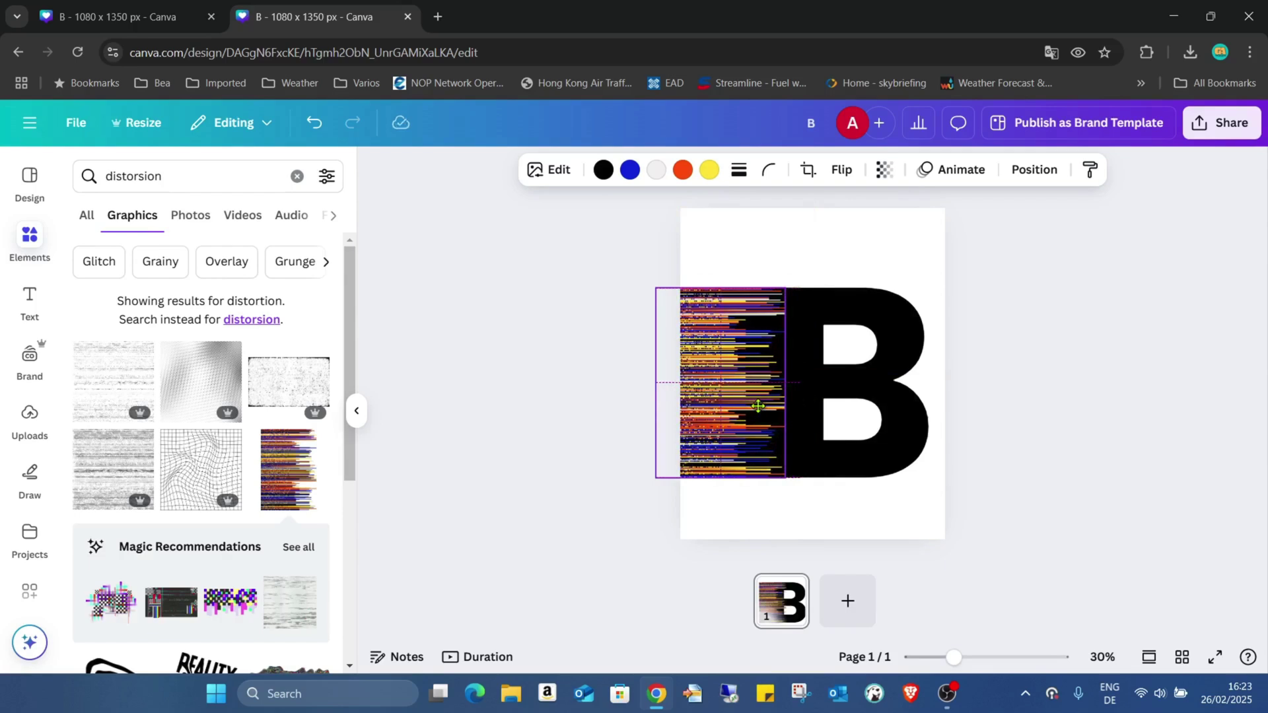
drag(759, 411, 759, 411)
- Change all the glitch graphic's stripe colours, including blue, grey, orange and yellow, to white
click(603, 169)
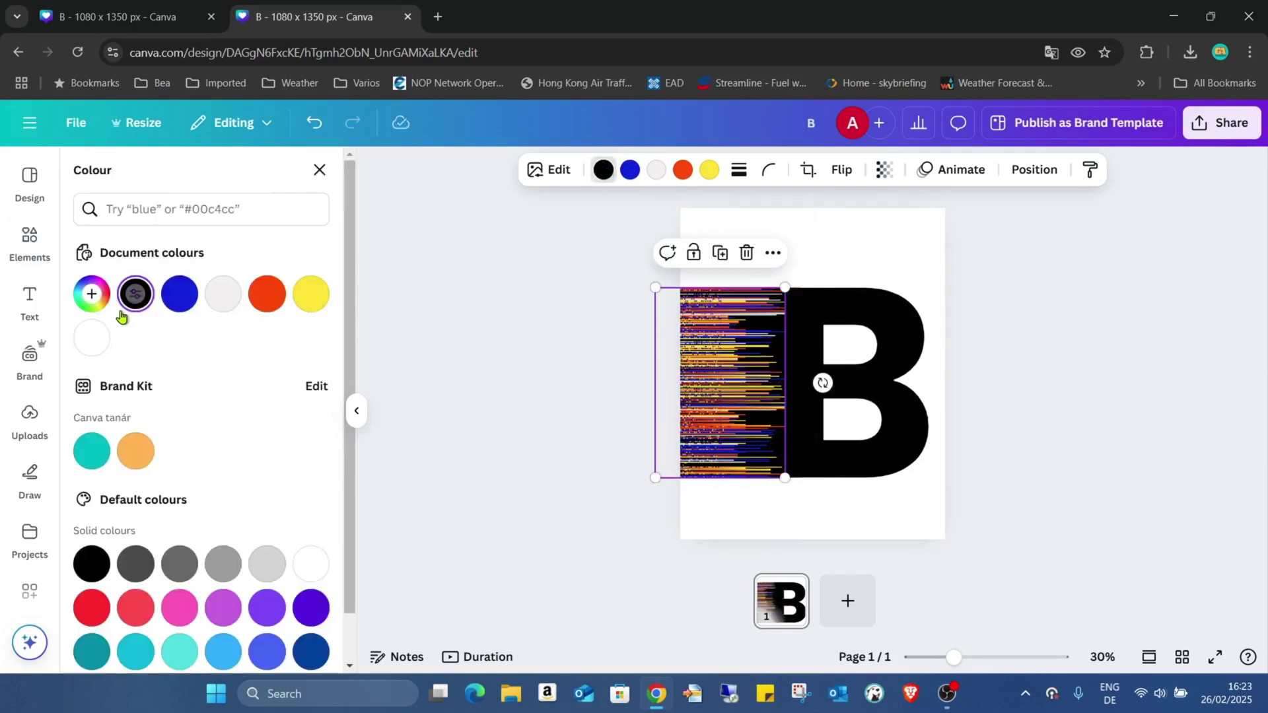
click(310, 563)
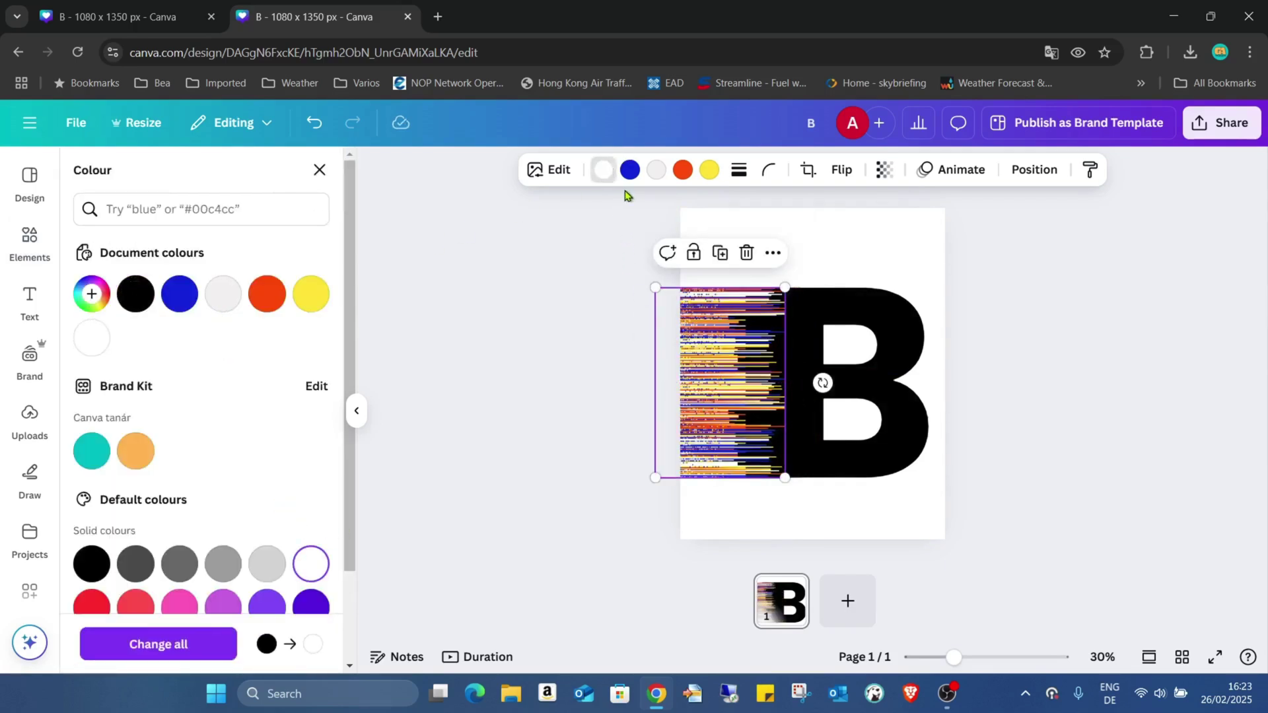
click(630, 169)
click(310, 565)
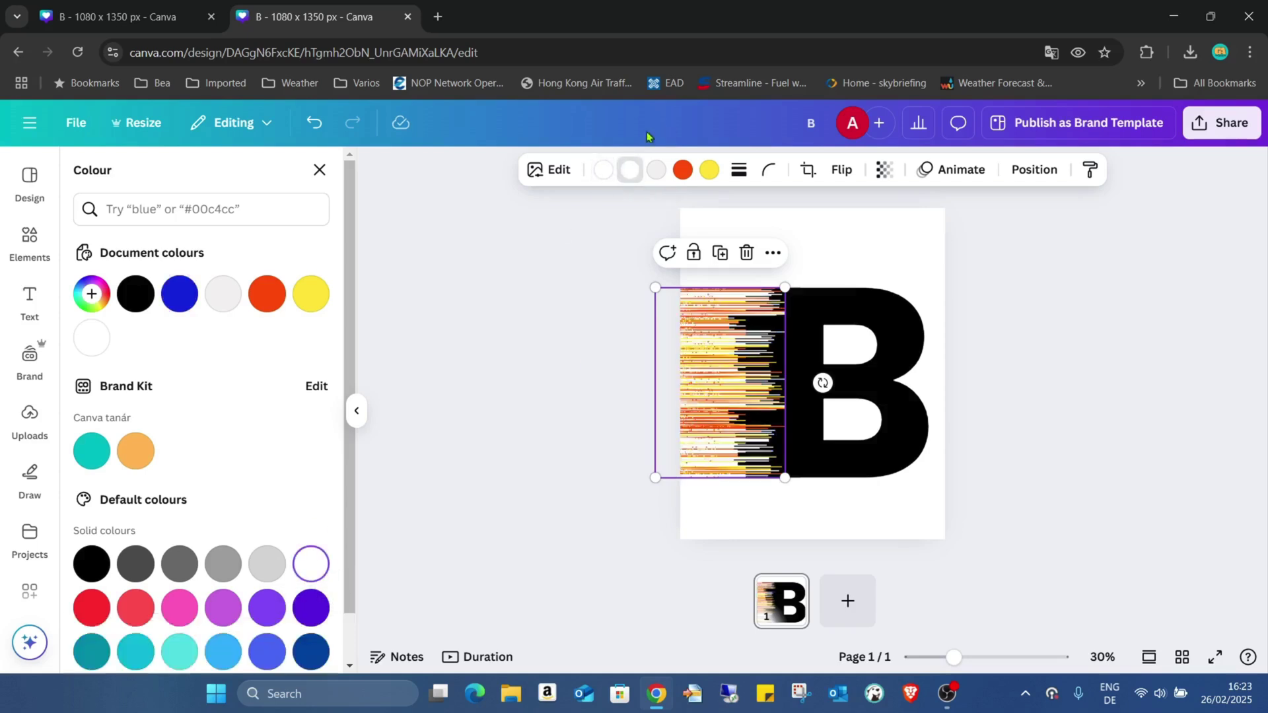
click(656, 170)
click(311, 563)
click(682, 170)
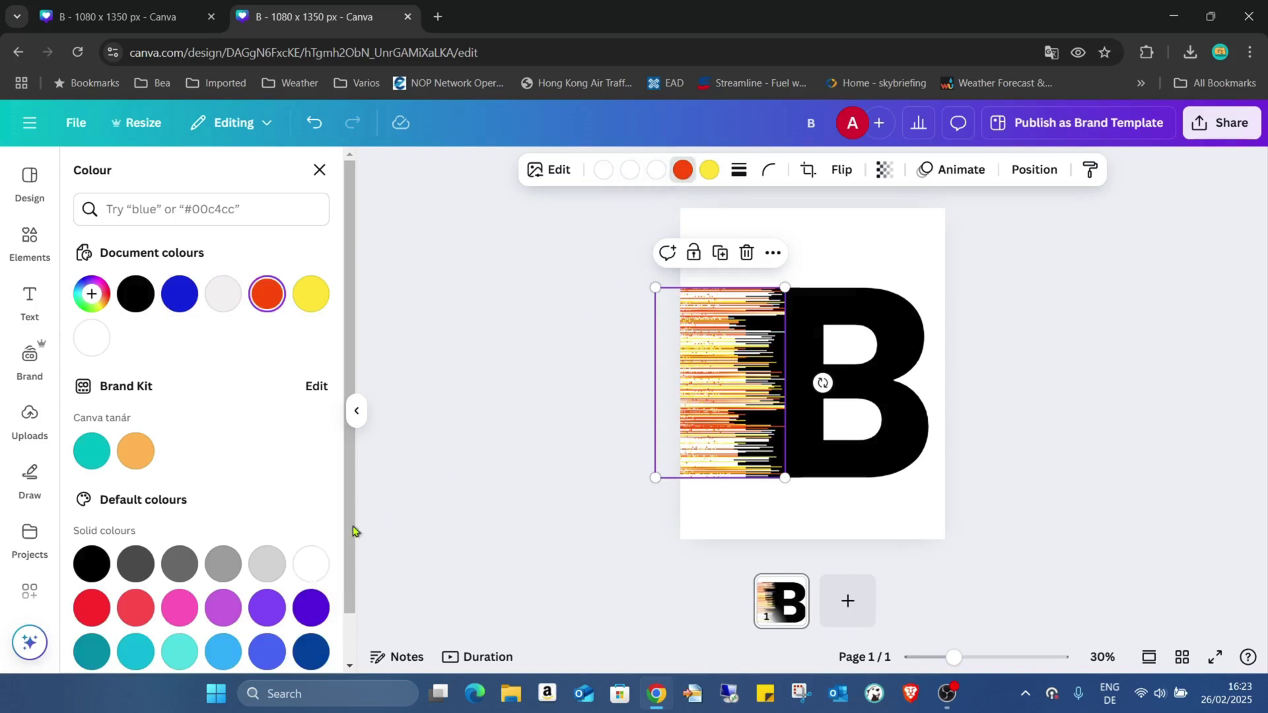
click(310, 563)
click(708, 169)
click(312, 564)
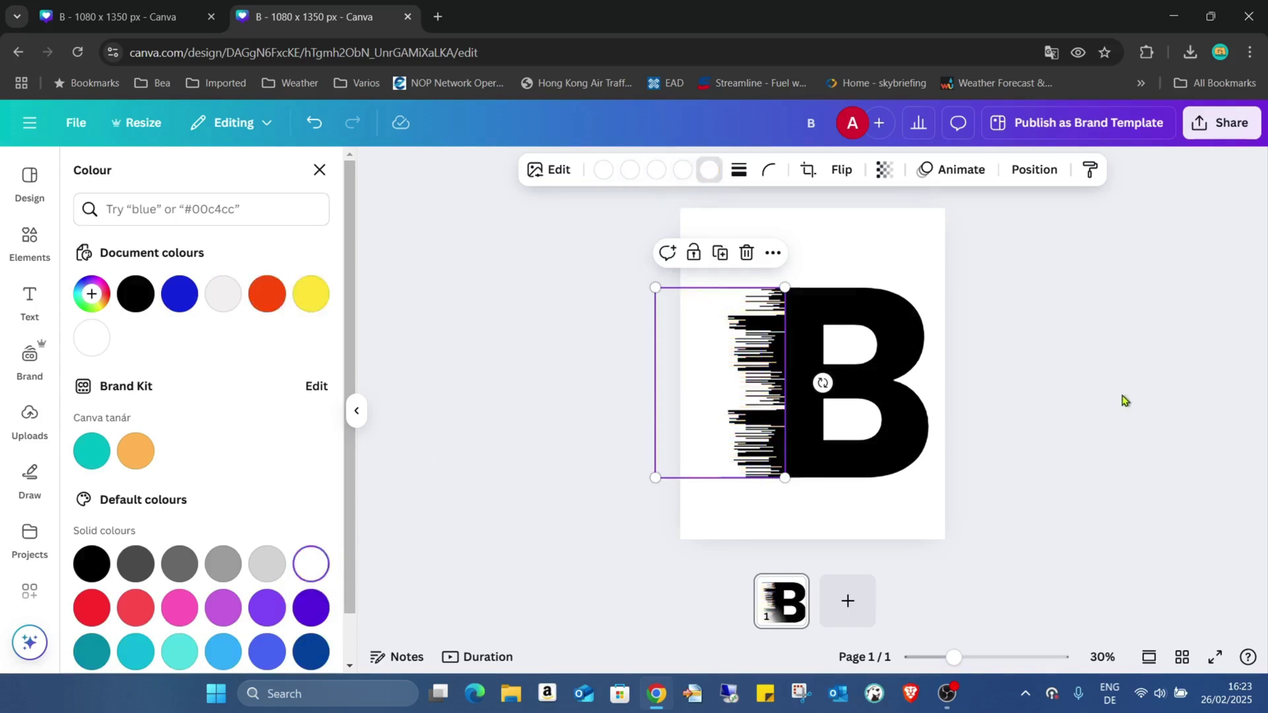
key(Escape)
click(951, 260)
- Duplicate the stripe graphic and move the copy lower beside the B
click(739, 398)
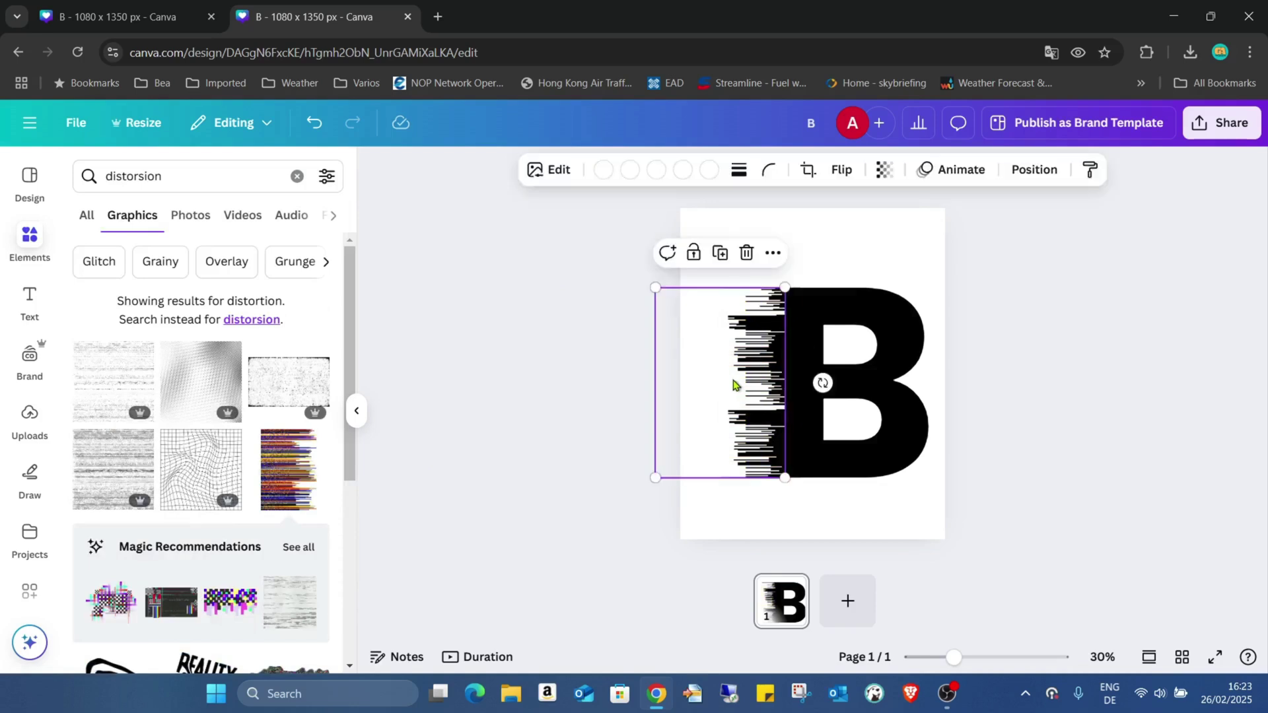
click(720, 252)
mouse_move(711, 331)
mouse_down()
mouse_move(694, 360)
mouse_move(694, 344)
mouse_up()
click(1145, 320)
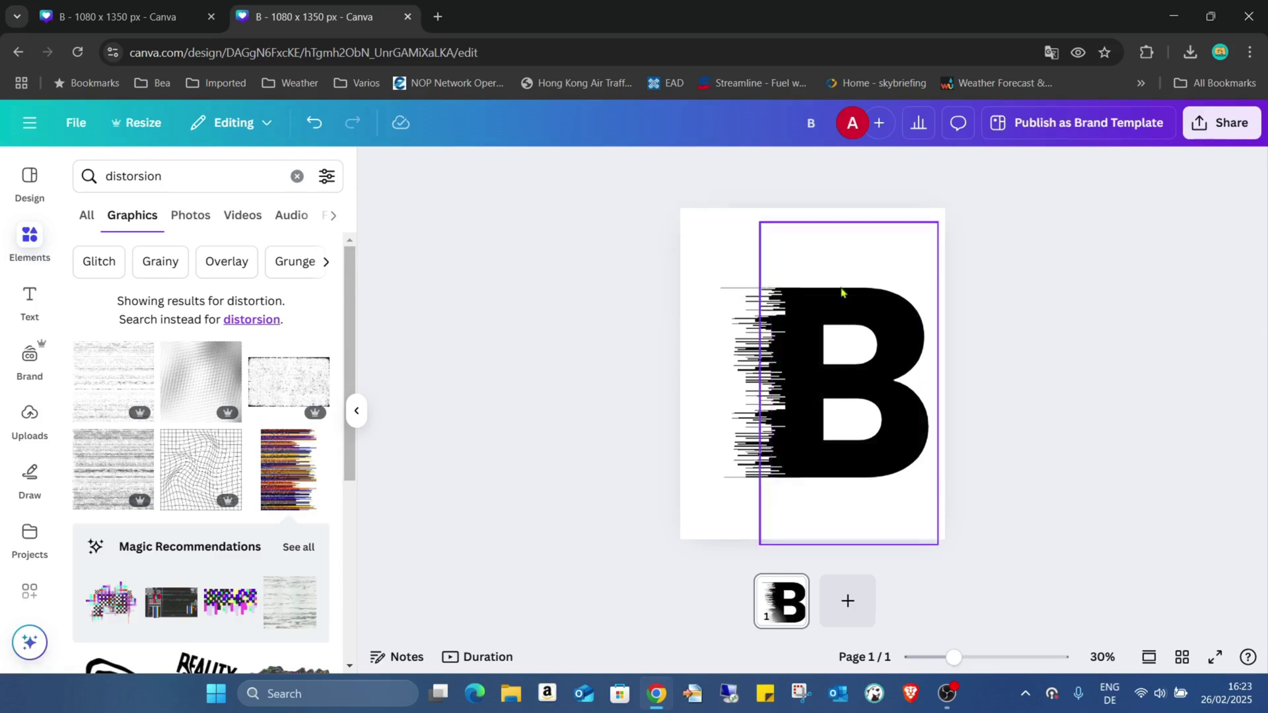
- Align both stripe graphics along the B's left side
click(740, 296)
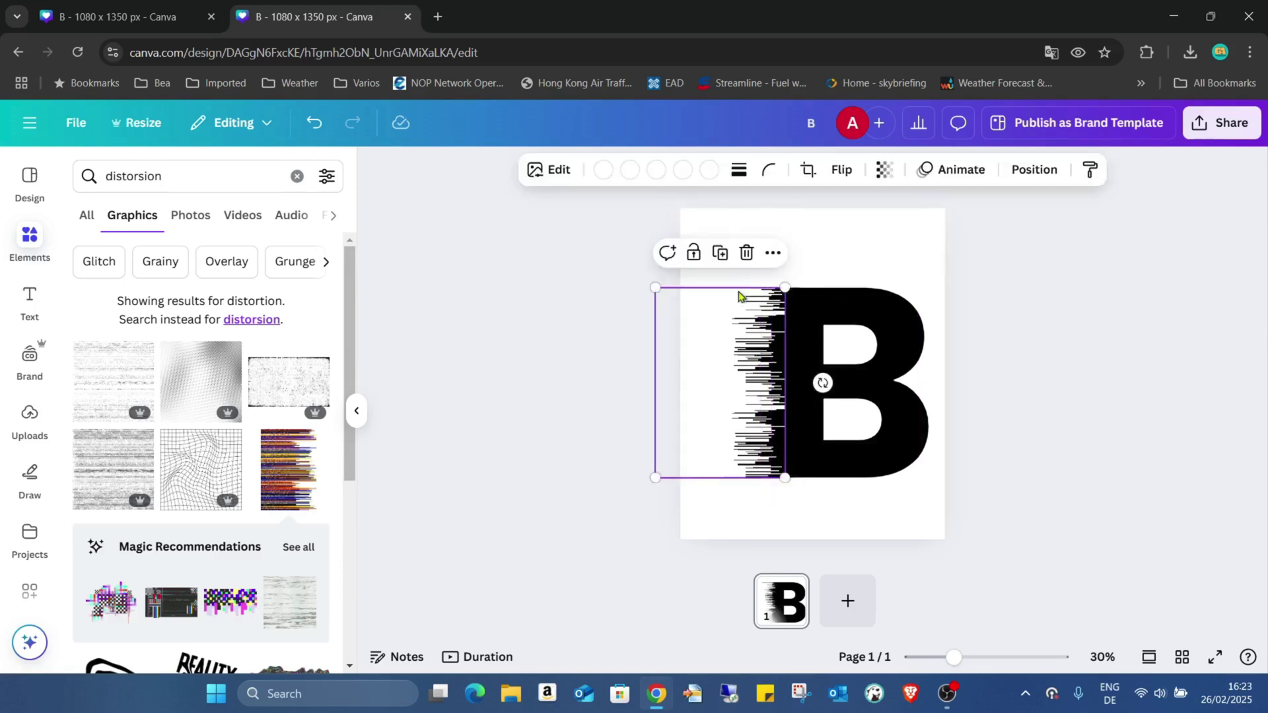
click(1063, 239)
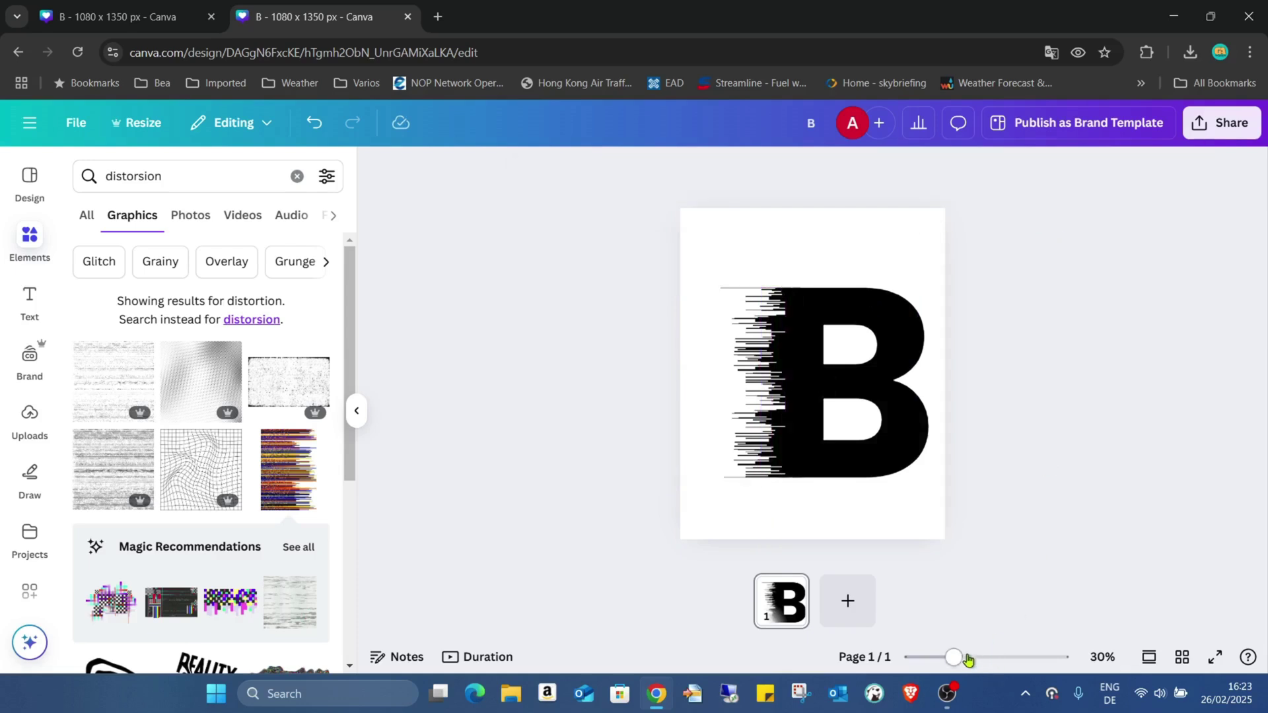
drag(958, 658, 970, 657)
drag(694, 266, 694, 255)
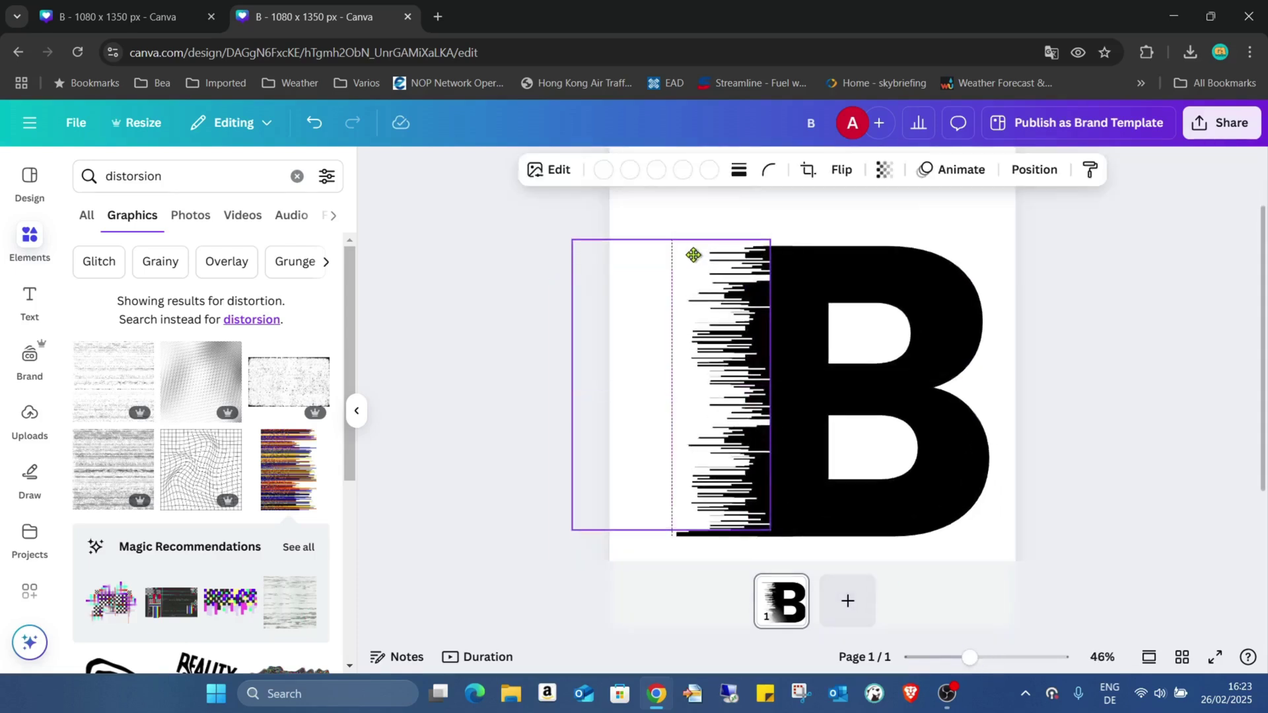
click(1098, 306)
drag(693, 492, 697, 463)
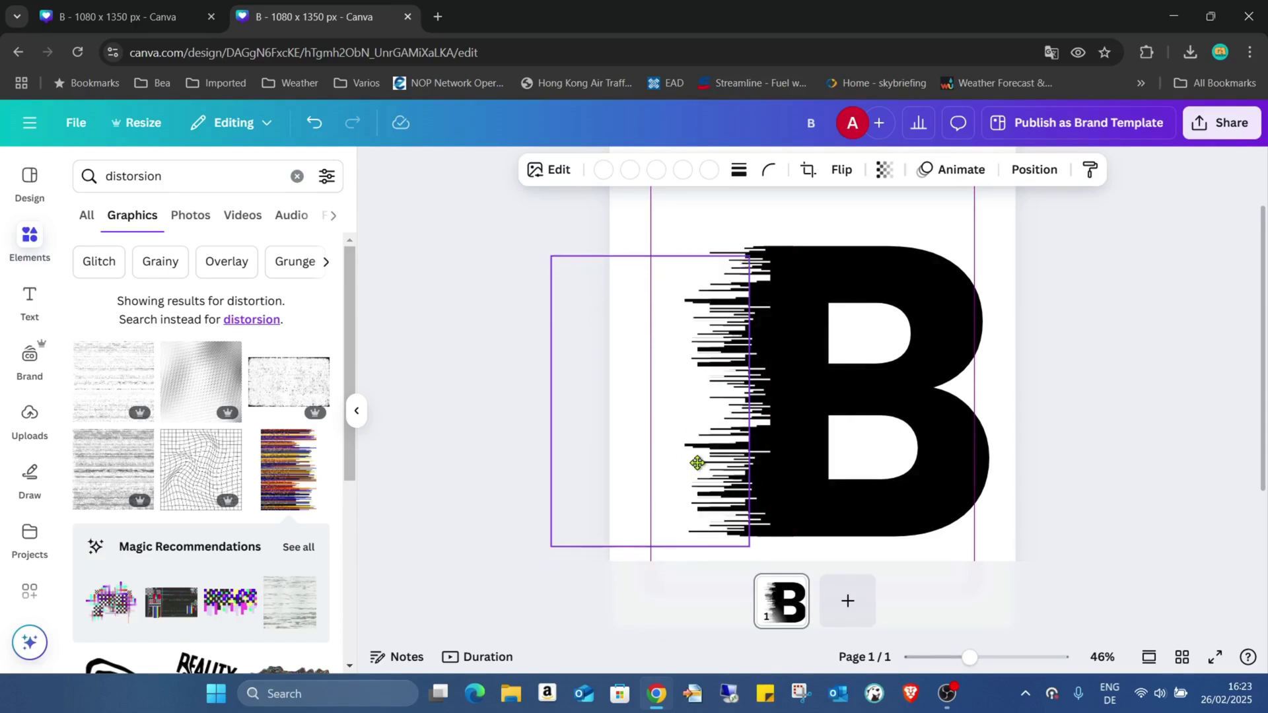
click(1113, 376)
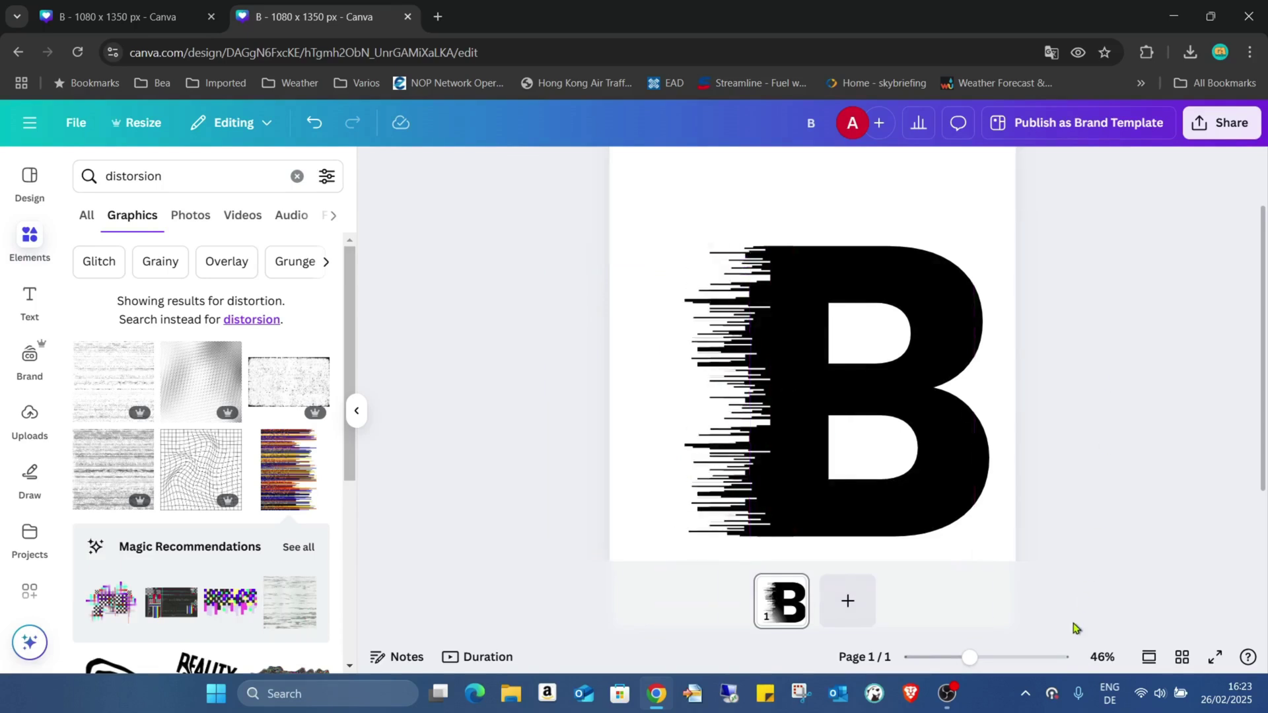
drag(970, 662, 950, 662)
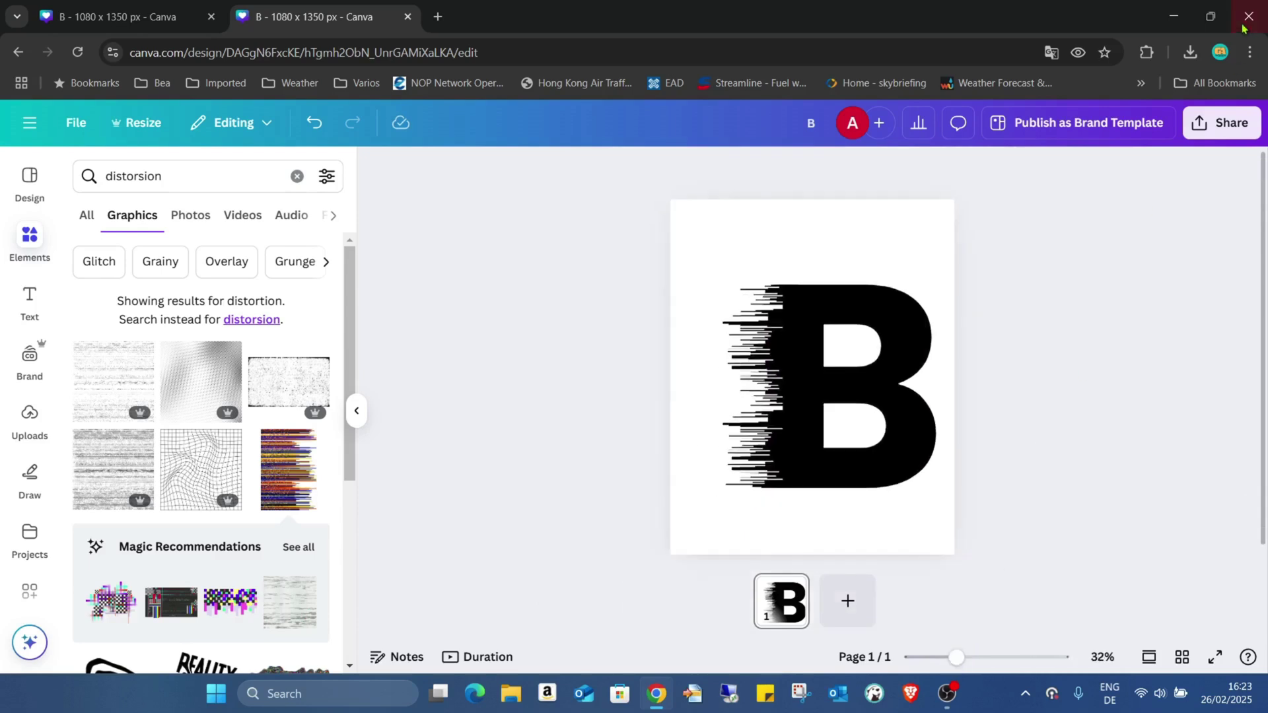
- Download the design as a PNG enlarged to 3375 × 4219 px
click(1222, 123)
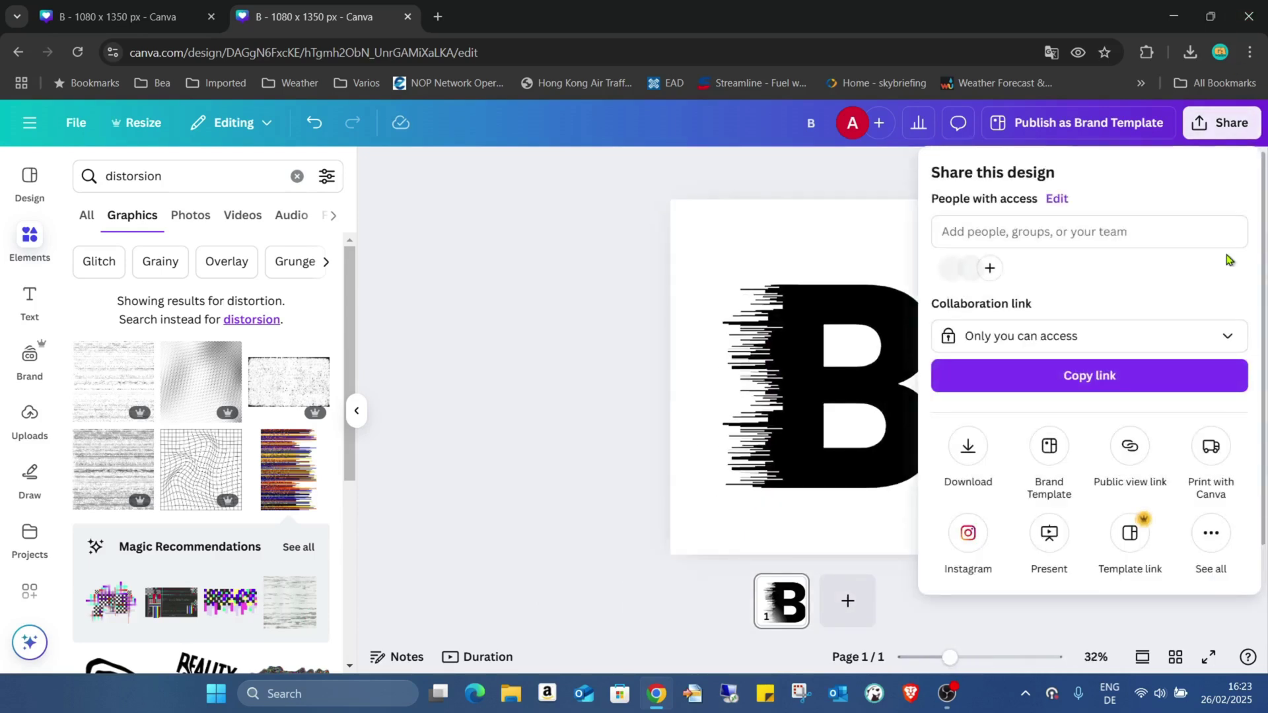
click(988, 455)
drag(983, 297, 992, 297)
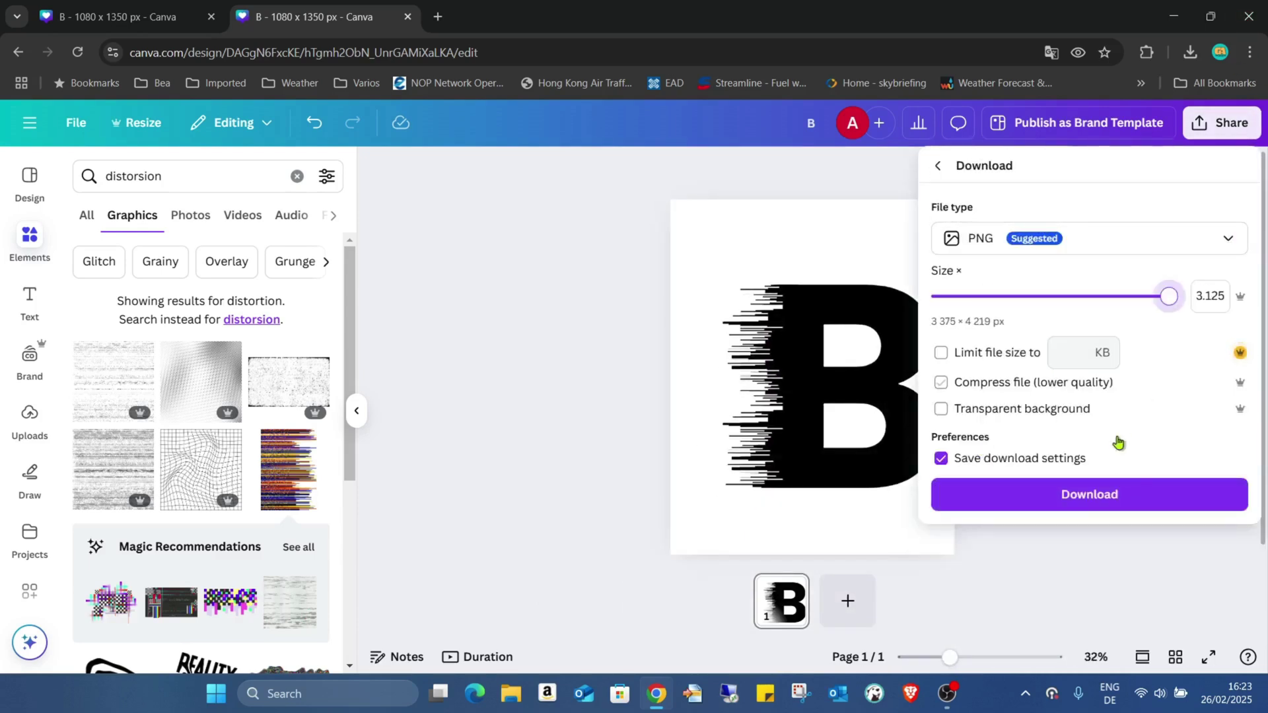
click(1123, 494)
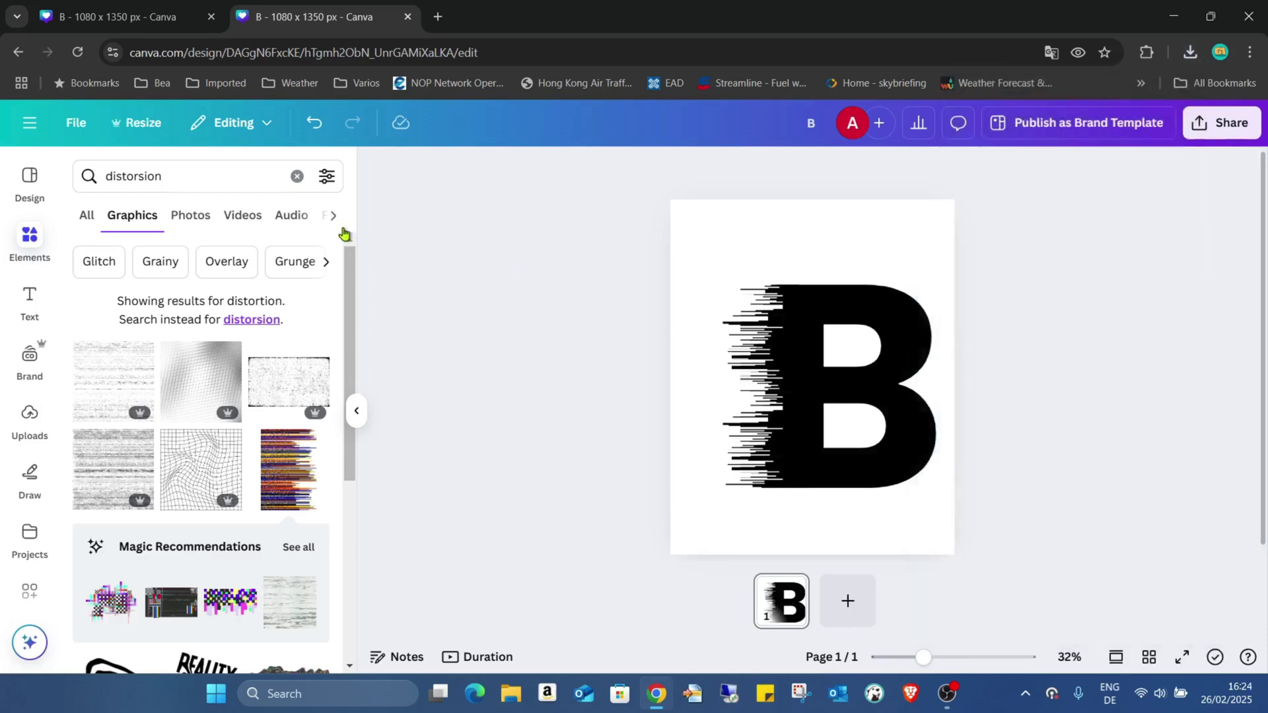
- Add the waterfall photo from Recently used and set its transparency to 59
click(297, 176)
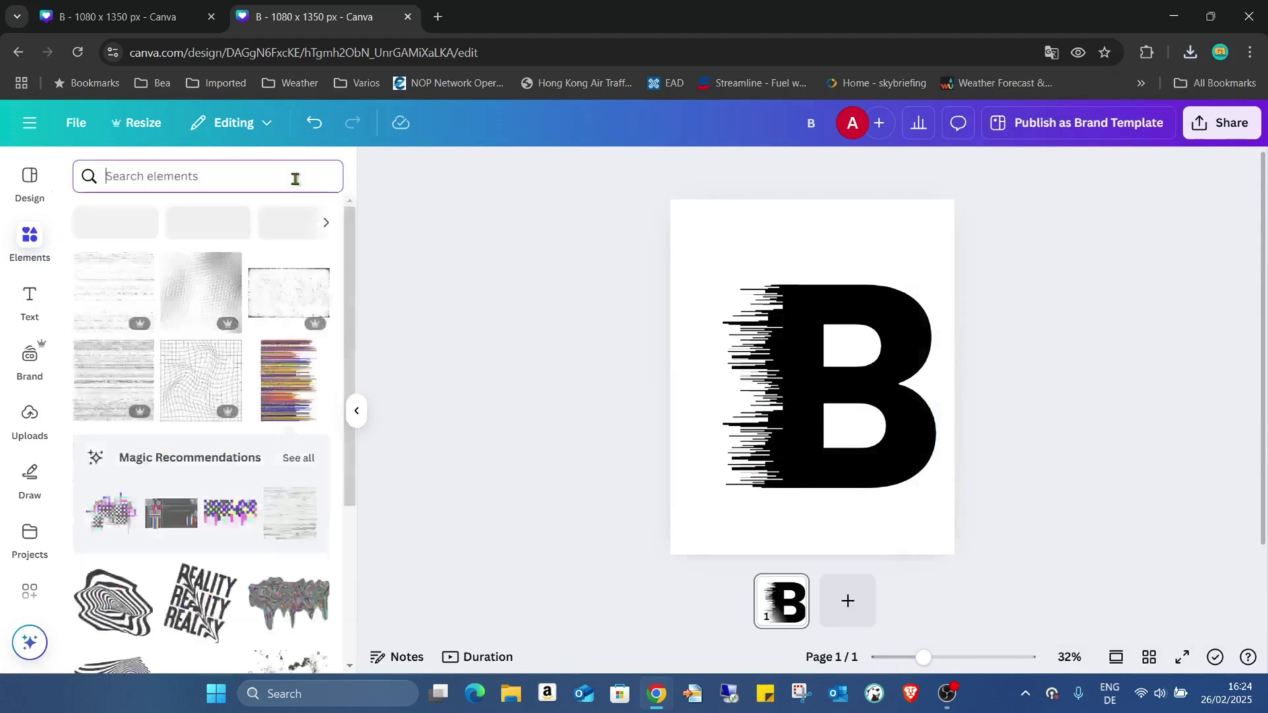
click(261, 321)
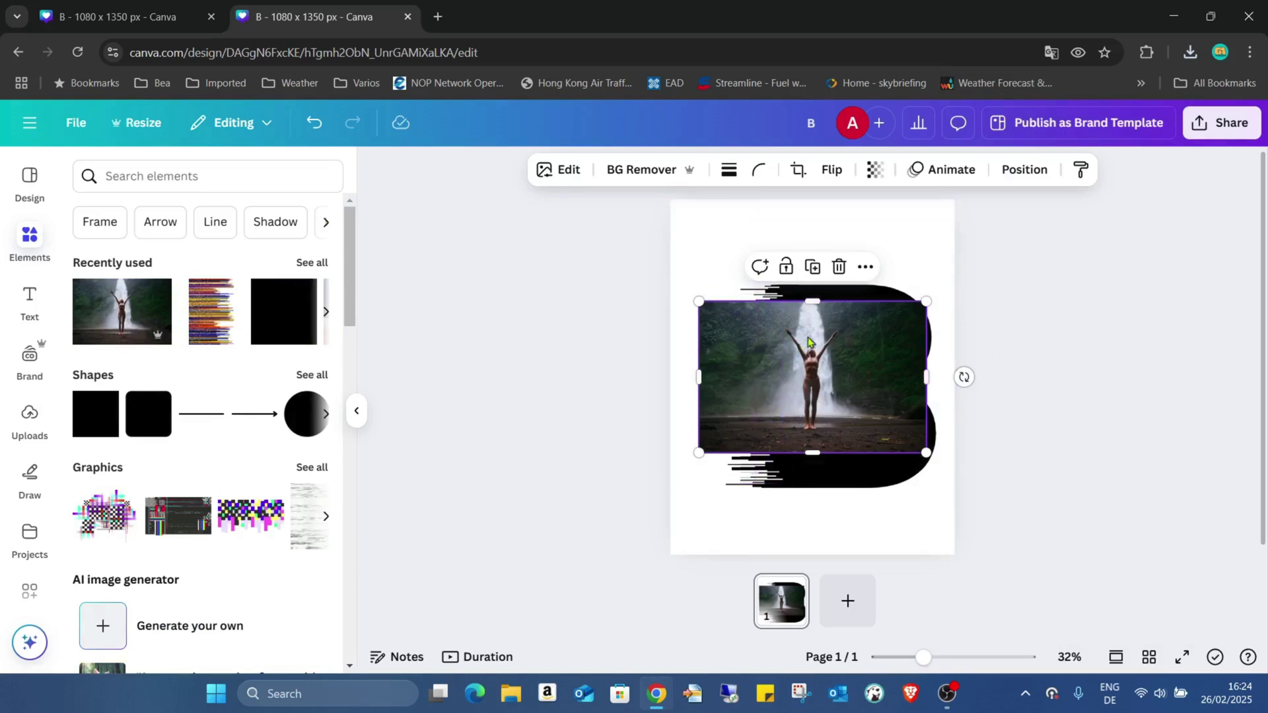
click(875, 170)
drag(913, 240, 865, 241)
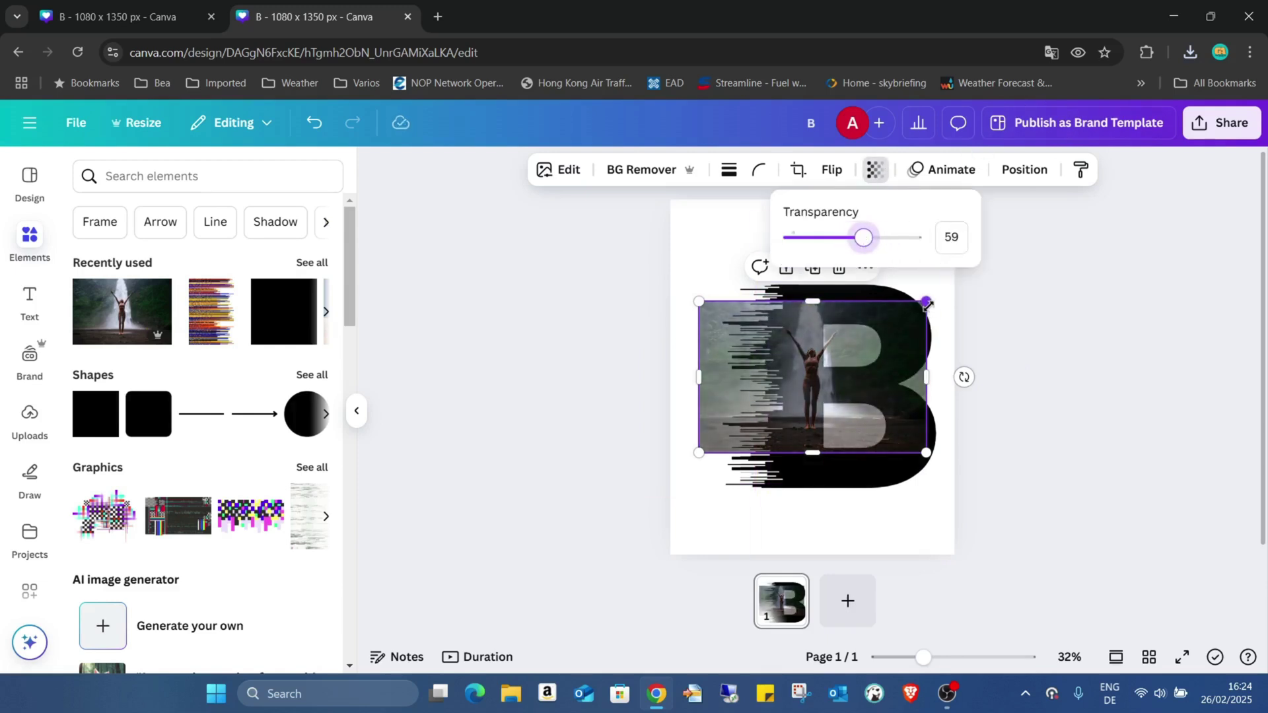
- Enlarge and centre the waterfall photo over the B
drag(927, 304, 1001, 250)
drag(875, 321, 813, 381)
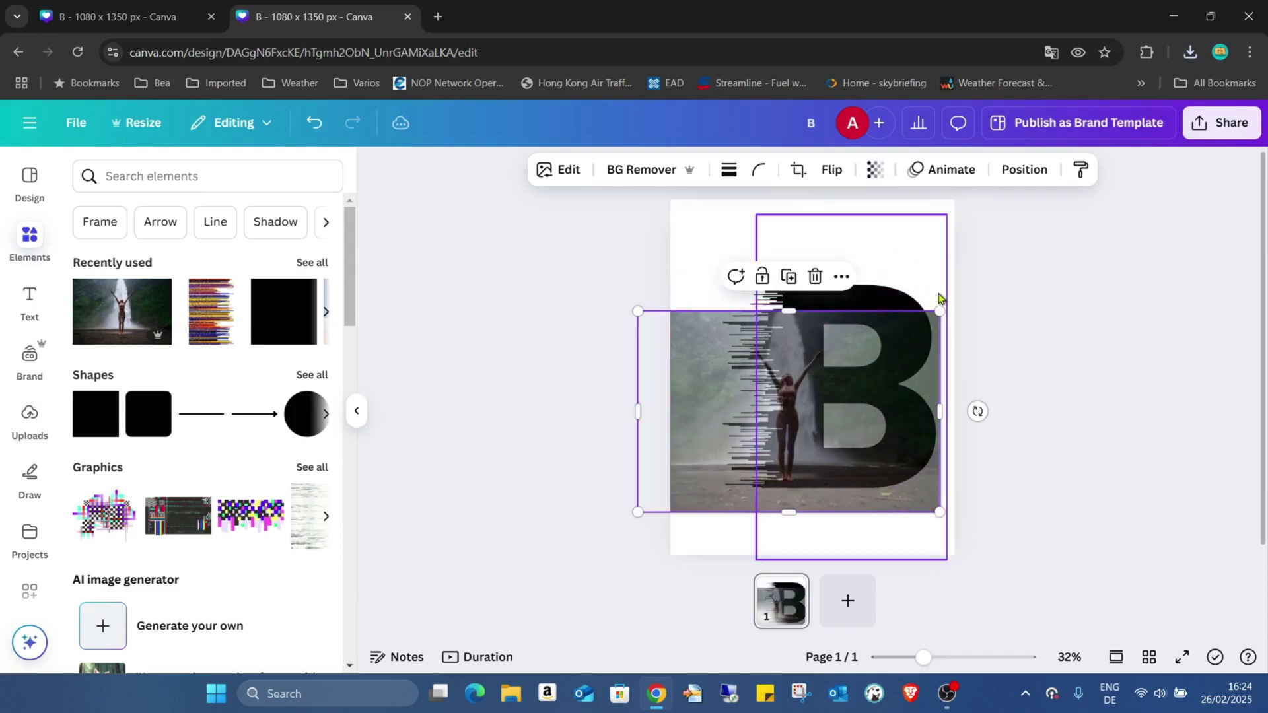
mouse_move(939, 309)
mouse_down()
mouse_move(1013, 234)
mouse_move(913, 291)
mouse_move(926, 301)
mouse_up()
drag(988, 263, 964, 272)
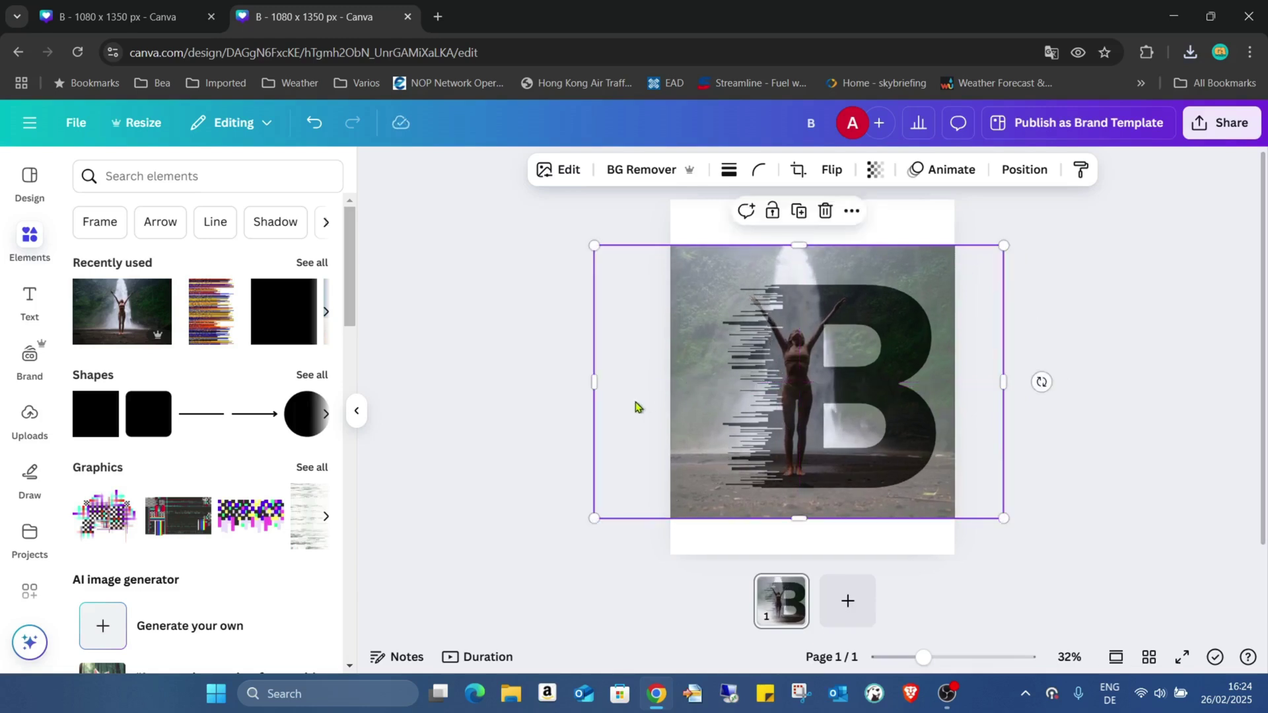
- Crop the photo's left, right, top and bottom edges to the B's bounds
drag(595, 382, 720, 380)
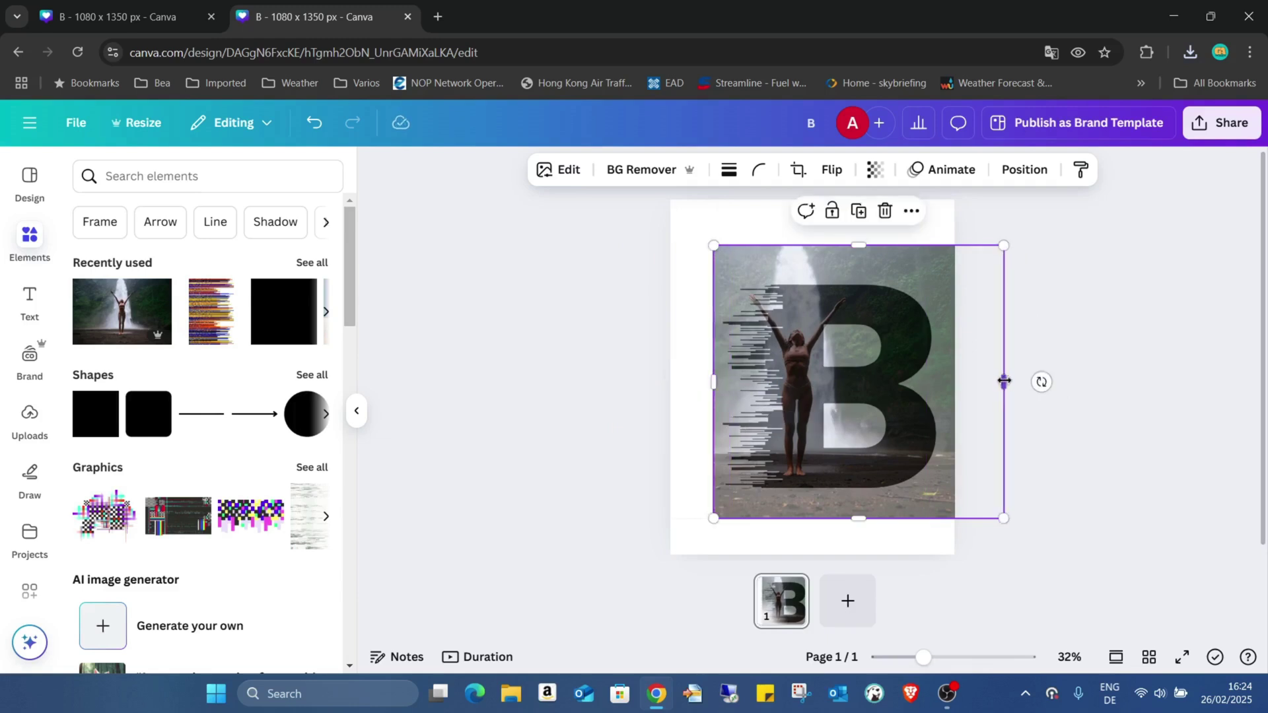
drag(1002, 378, 939, 372)
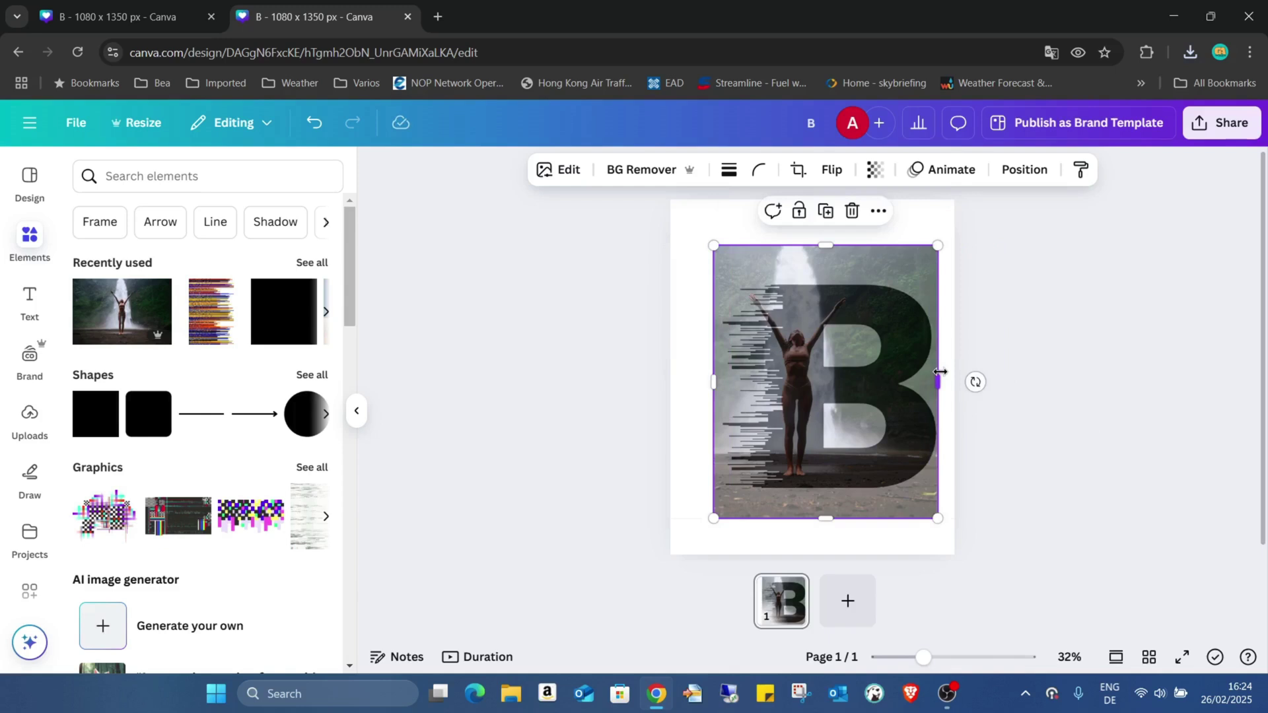
click(892, 241)
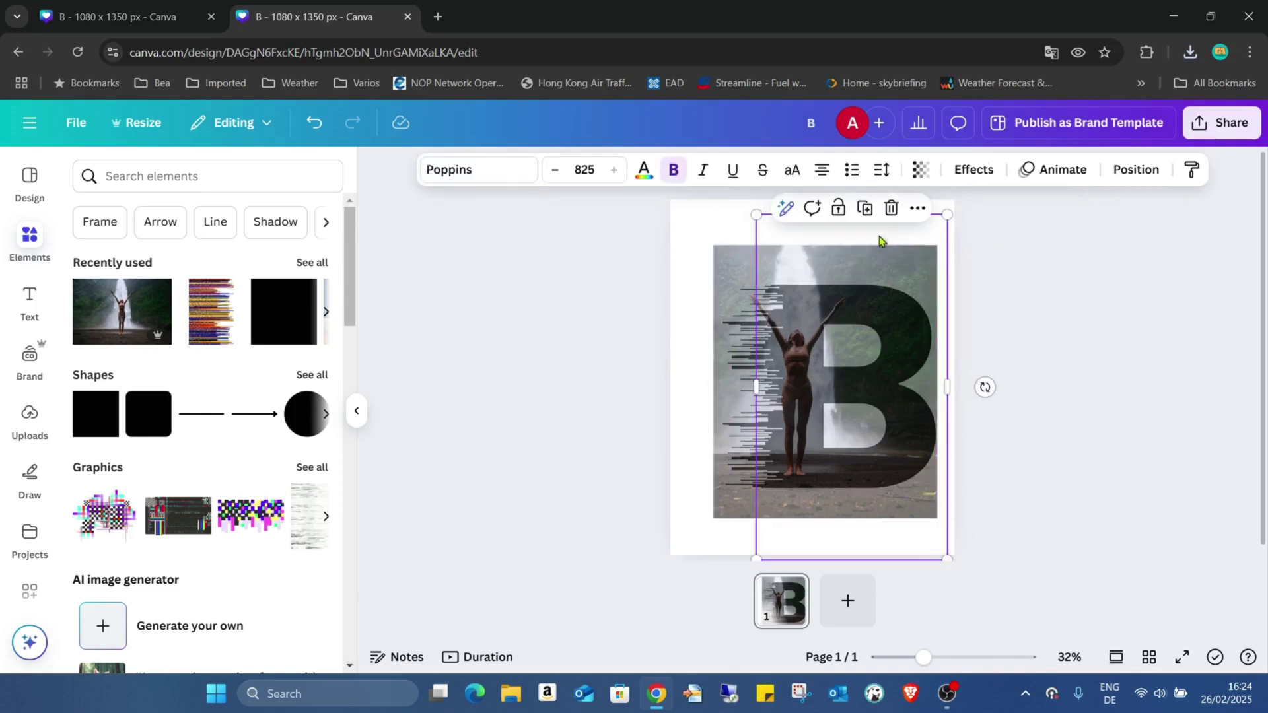
click(736, 250)
drag(907, 248, 906, 285)
drag(849, 518, 851, 488)
click(1095, 361)
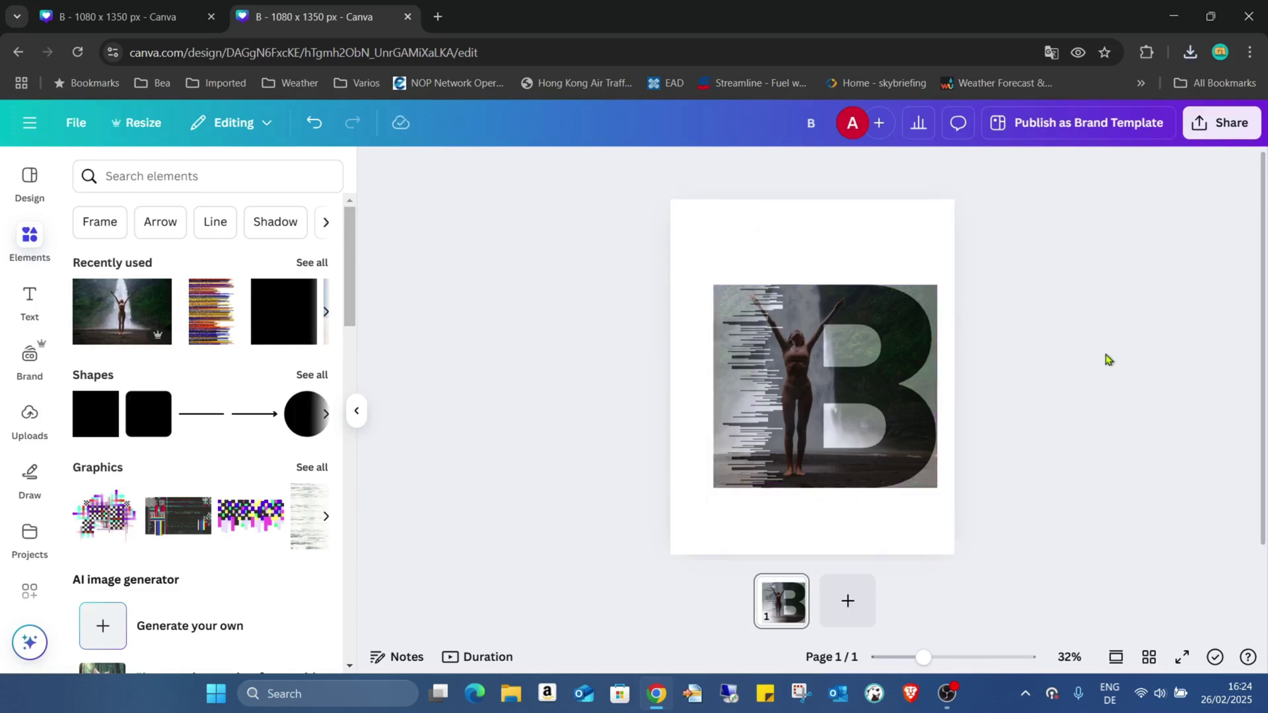
- Restore the waterfall photo to full opacity
click(833, 359)
click(873, 170)
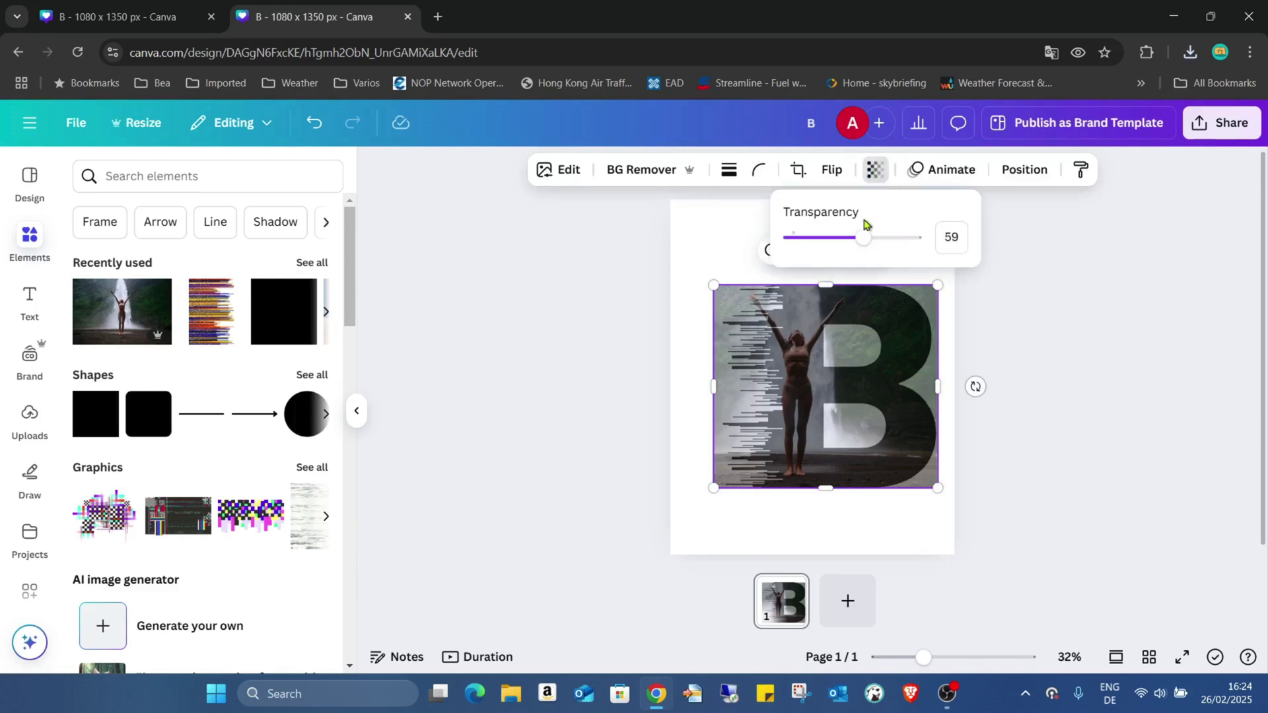
drag(863, 236, 957, 252)
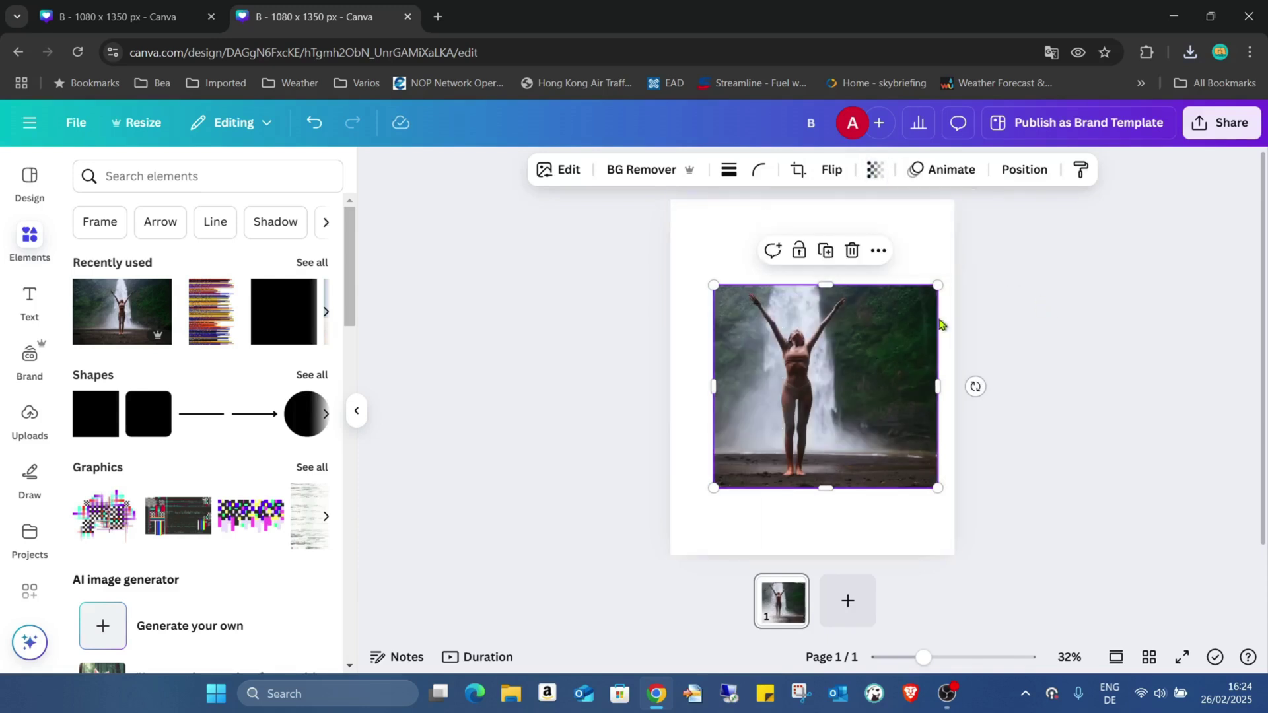
- Download the page as a PNG and add a blank page 2
click(1215, 123)
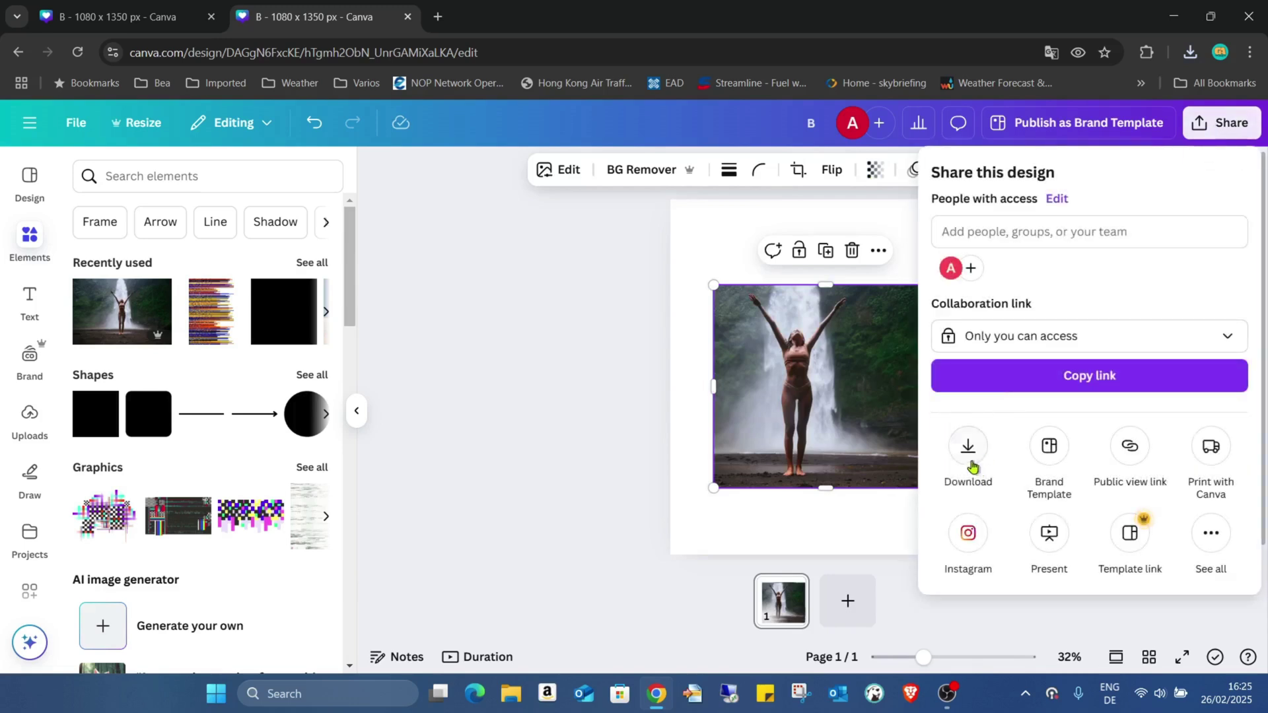
click(951, 442)
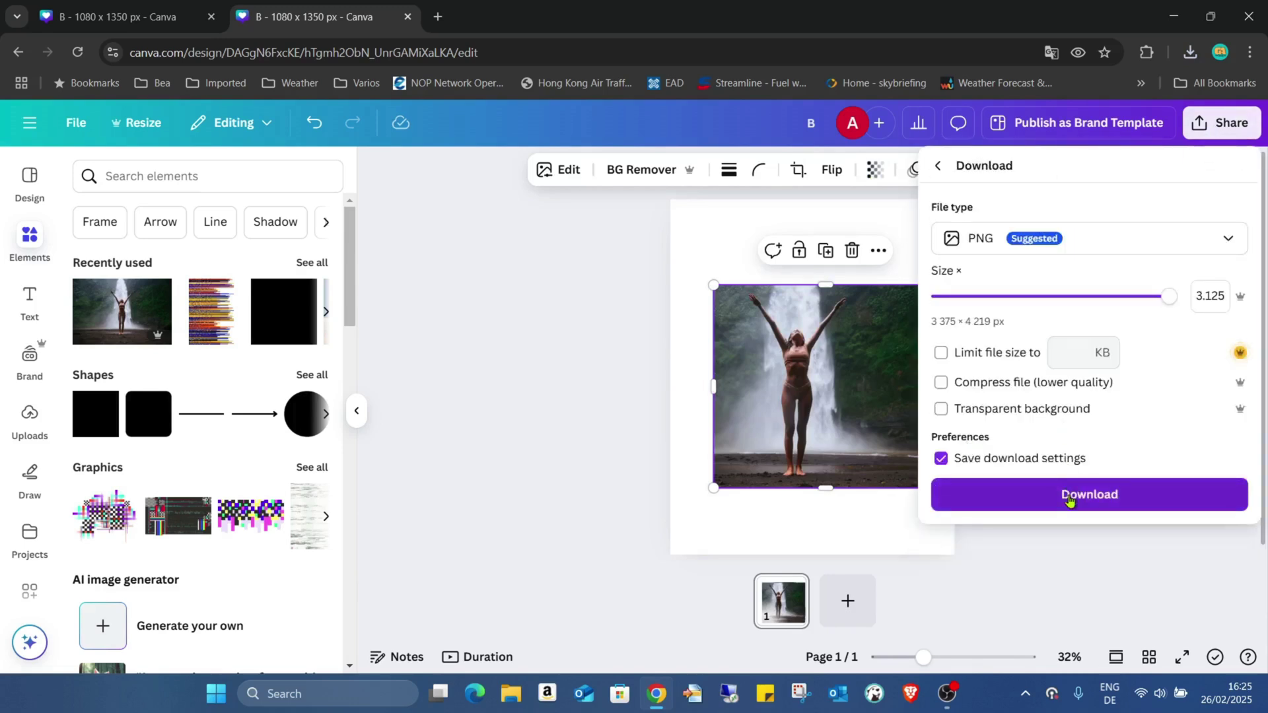
click(1069, 497)
click(847, 601)
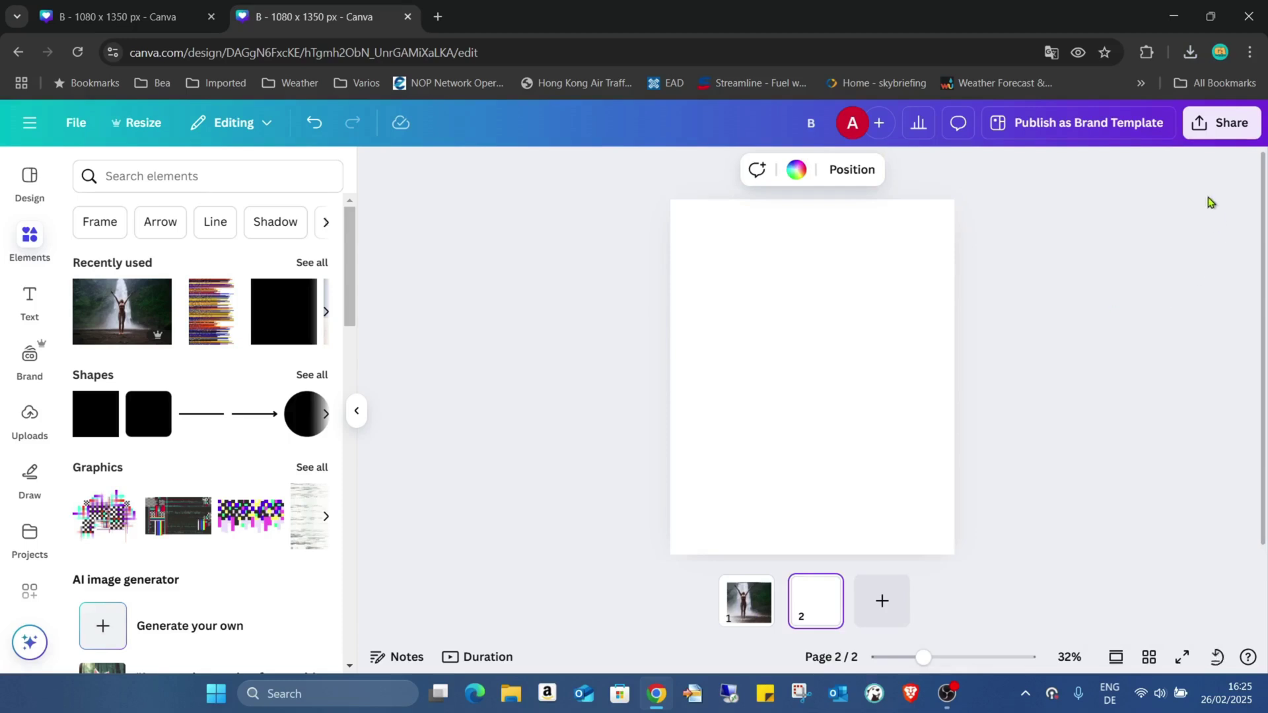
- Drag downloads B (2).png and B (3).png onto page 2, moving the B right
click(1190, 52)
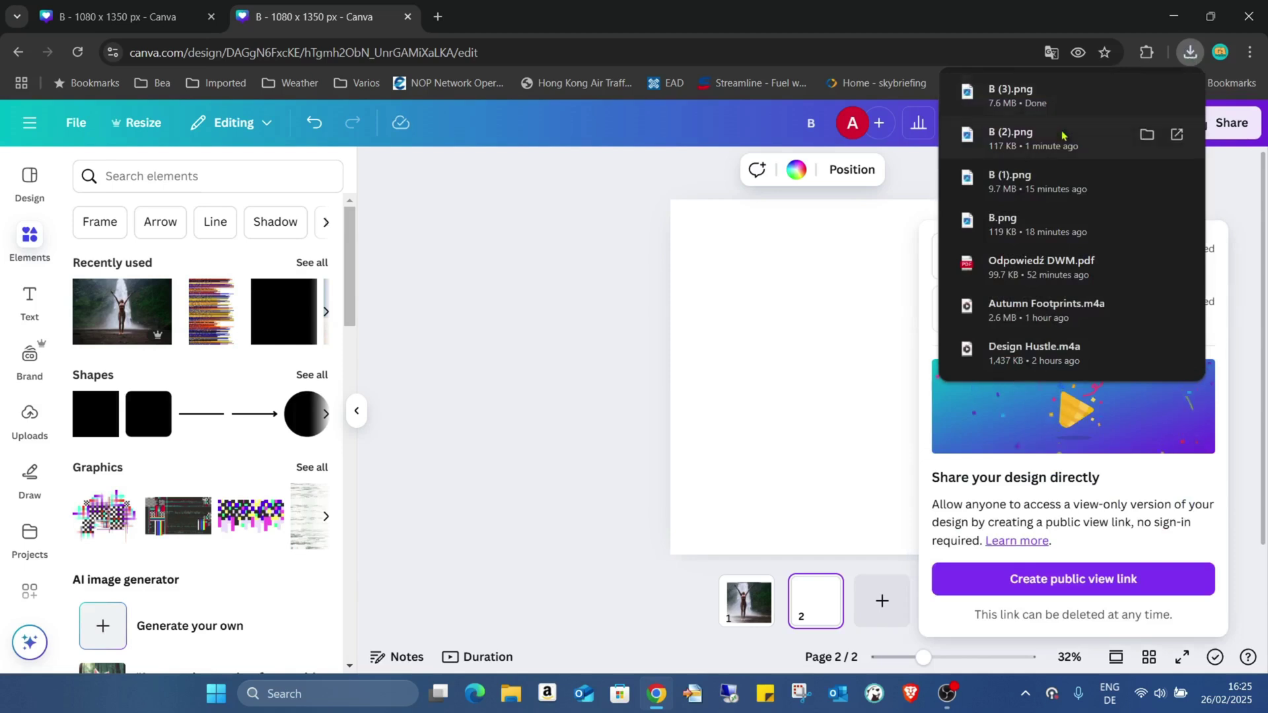
drag(1062, 135, 753, 426)
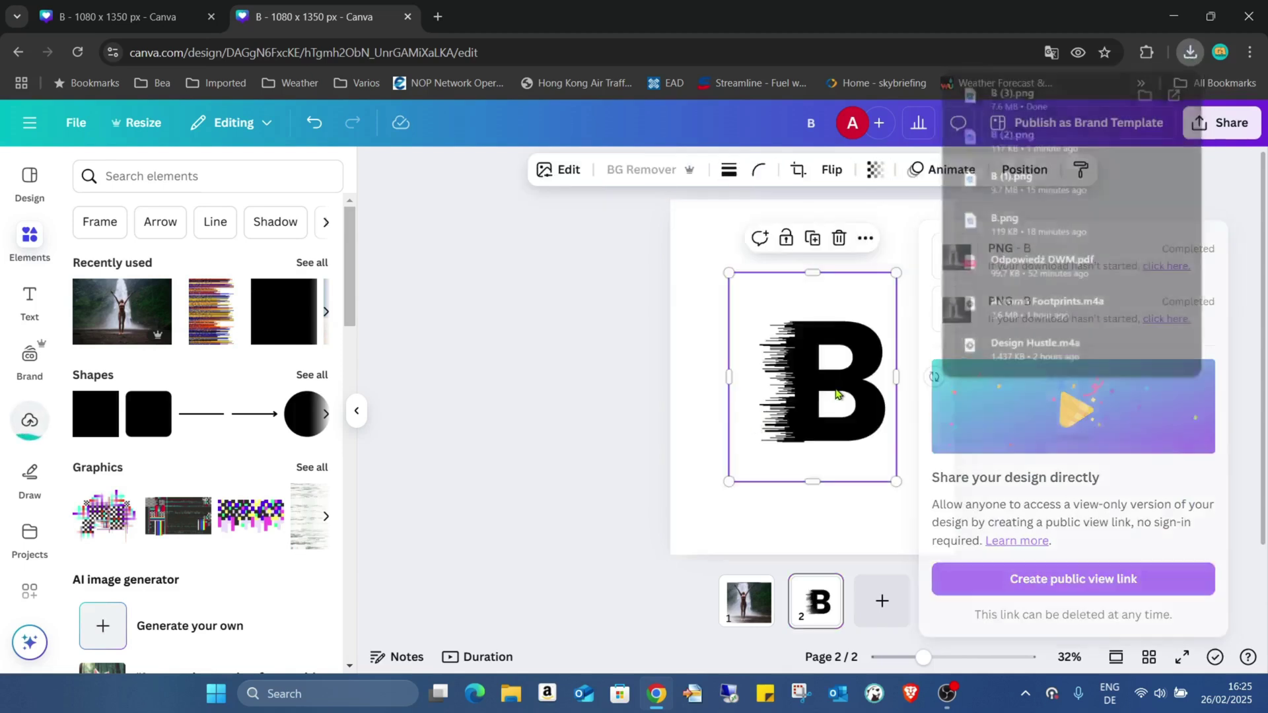
drag(842, 394, 932, 390)
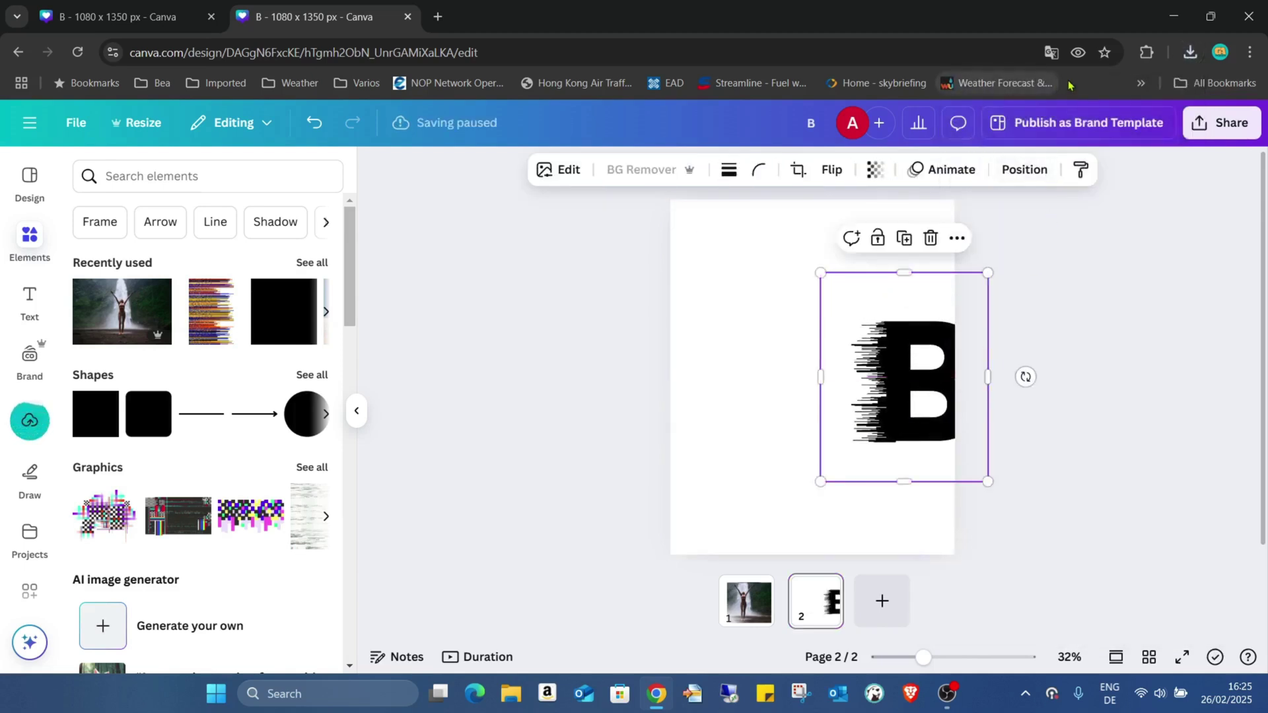
click(1190, 52)
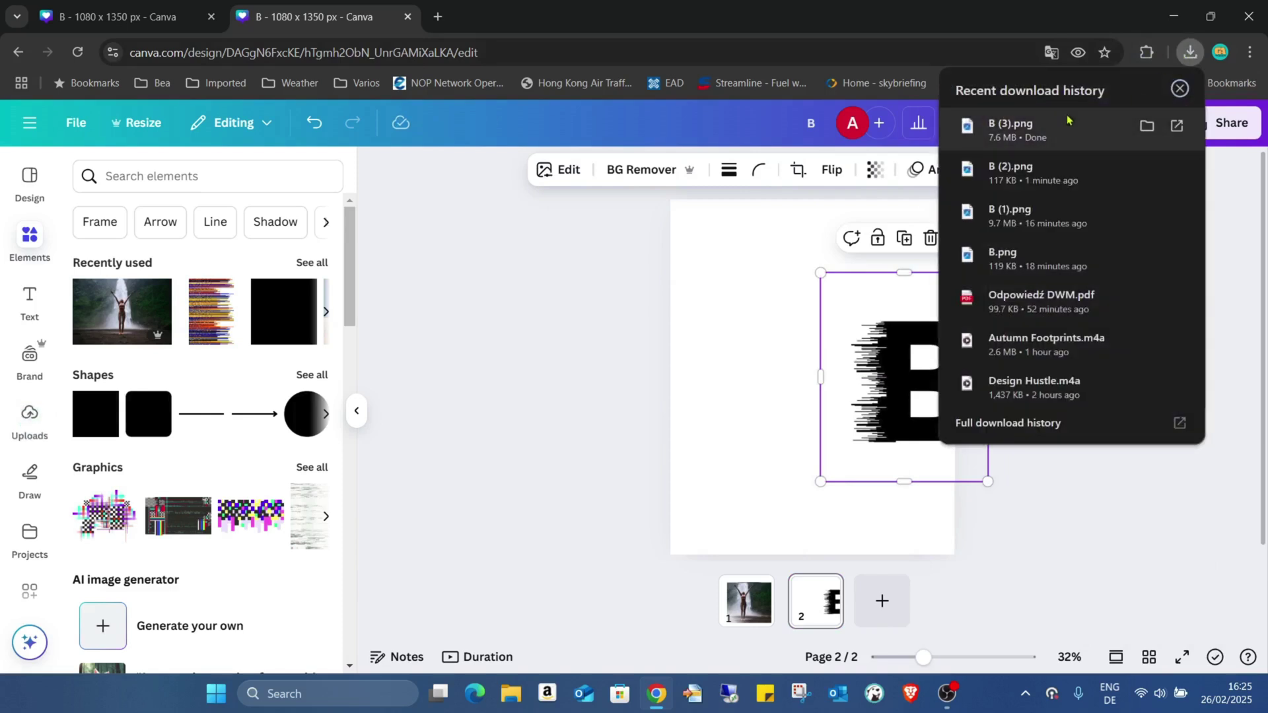
drag(1063, 121, 628, 302)
scroll(30, 429, down, 3)
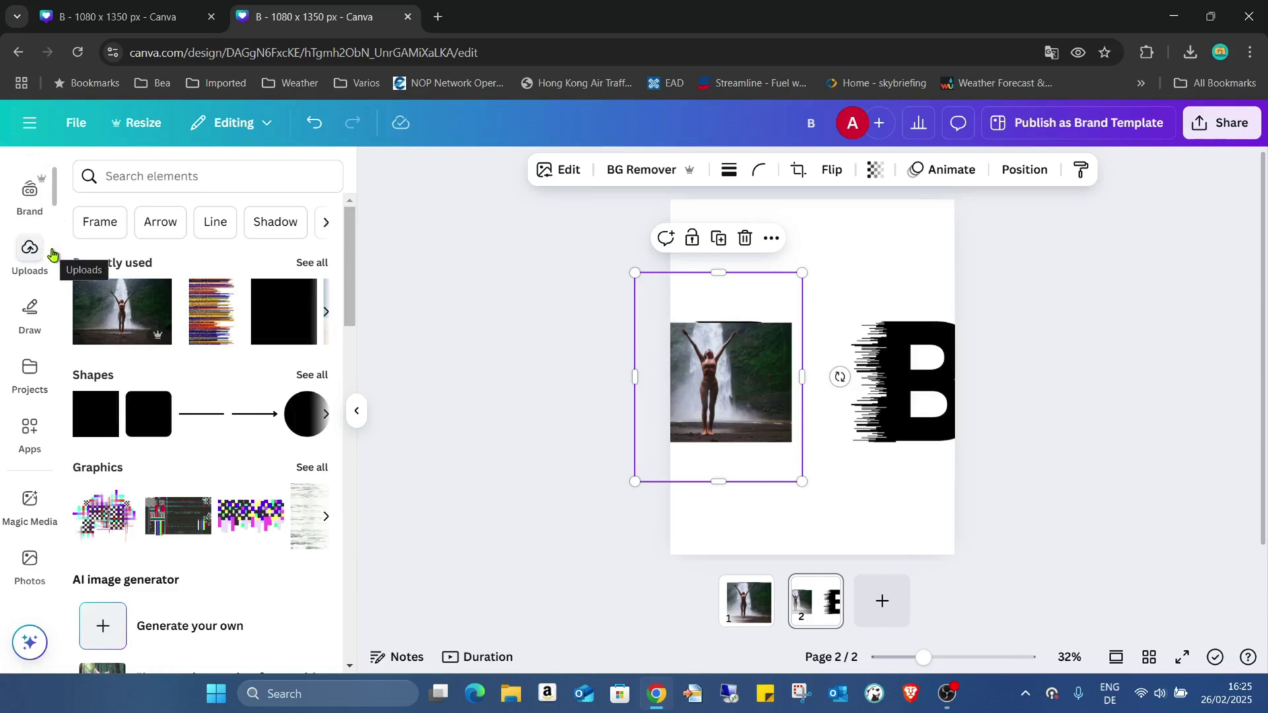
- Search the apps for 'blend' and open the Blend Image app
click(29, 443)
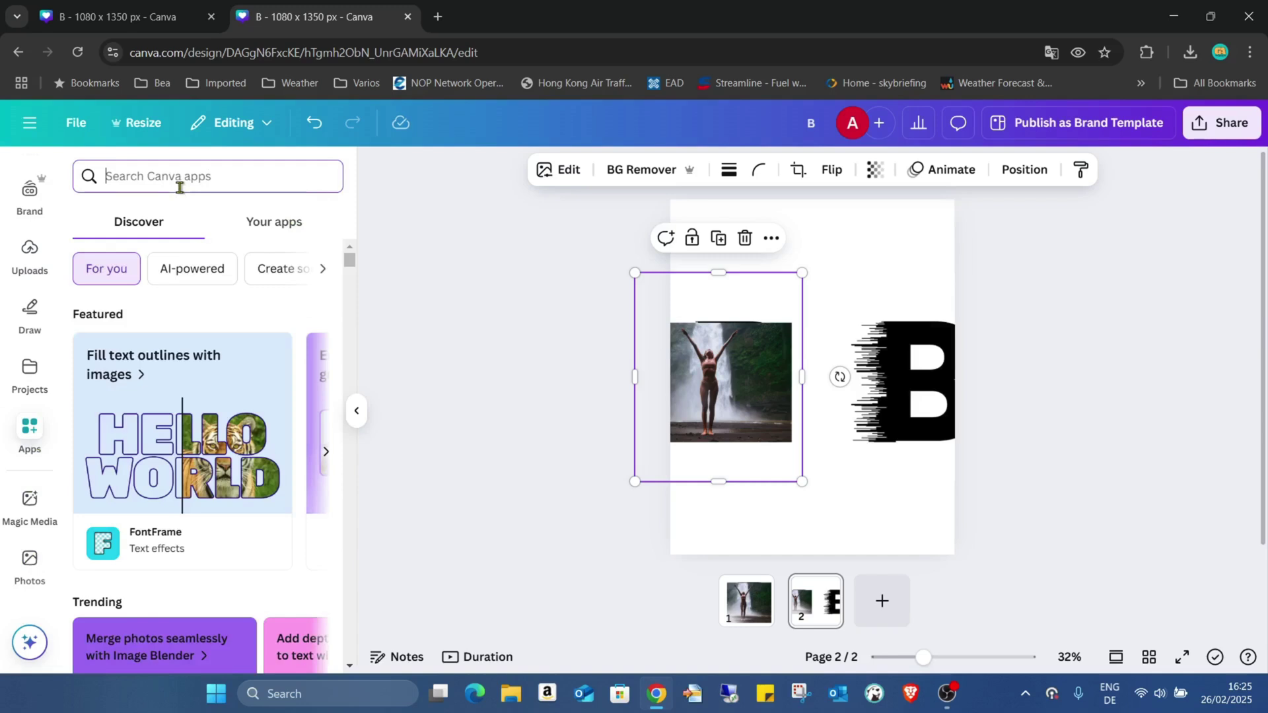
text(be)
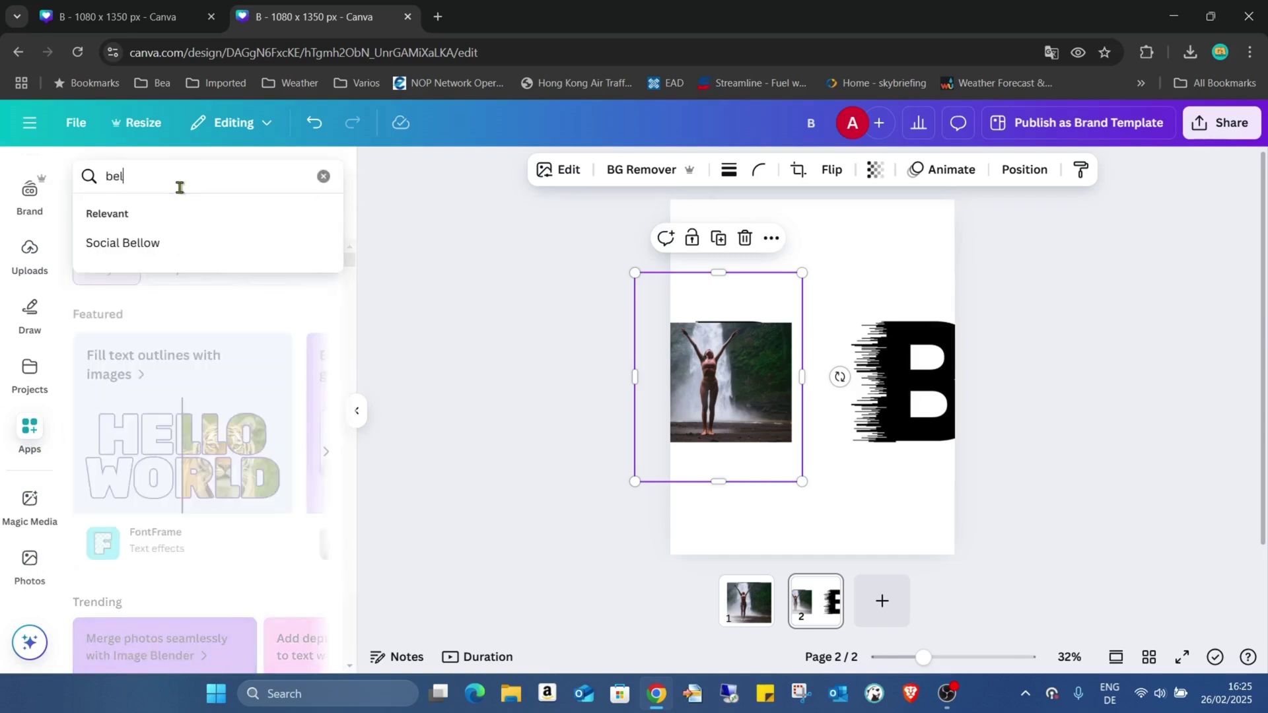
key(BackSpace)
text(lend)
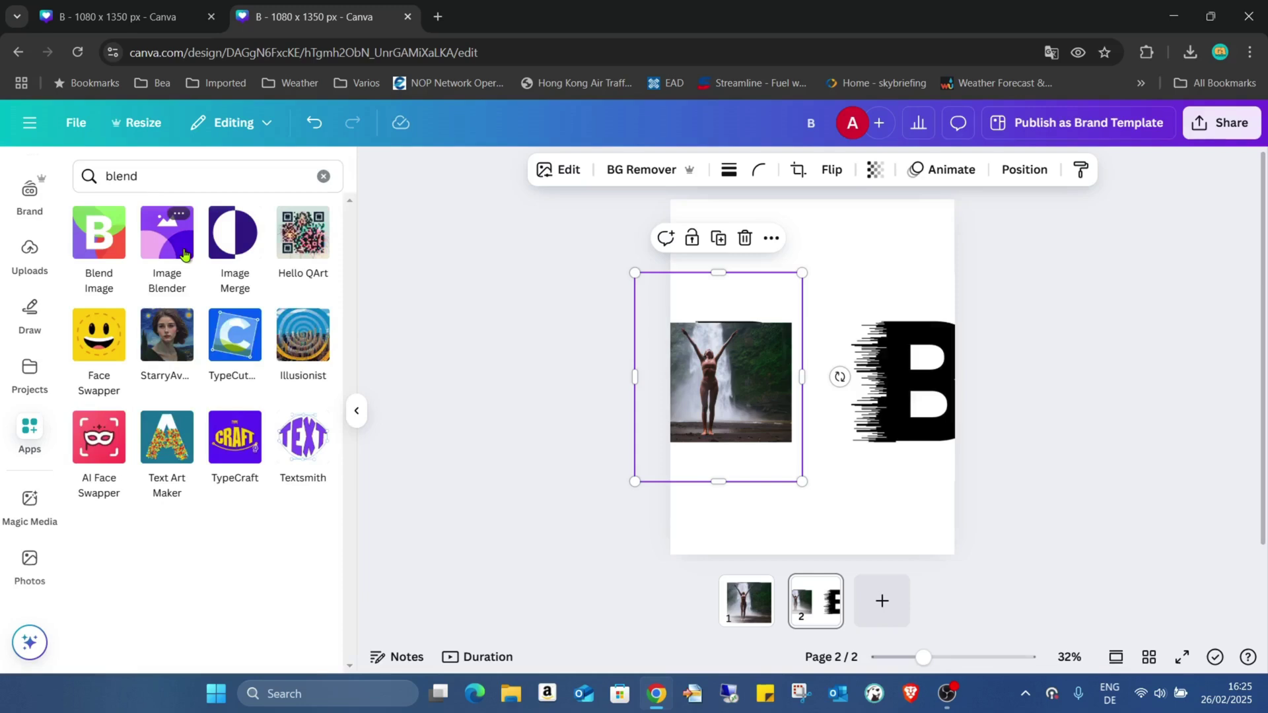
click(99, 238)
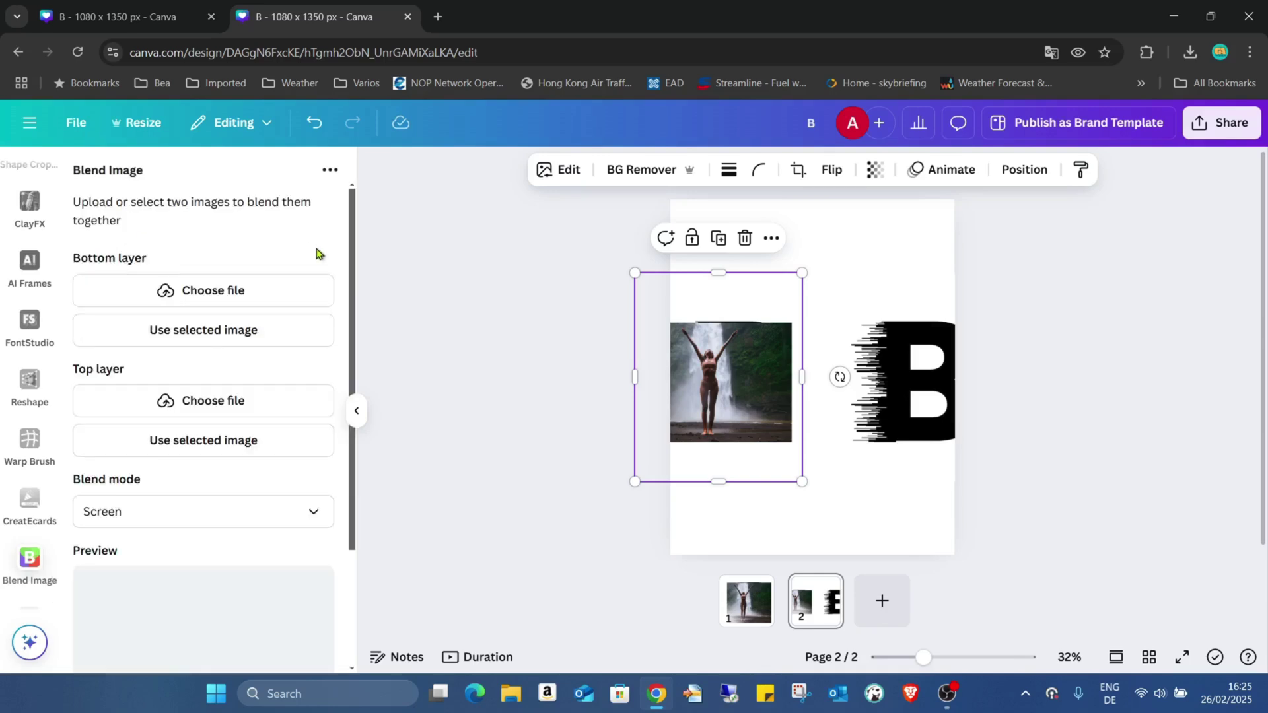
- Blend the waterfall photo as bottom layer with the glitch B as top layer in Screen mode
click(305, 293)
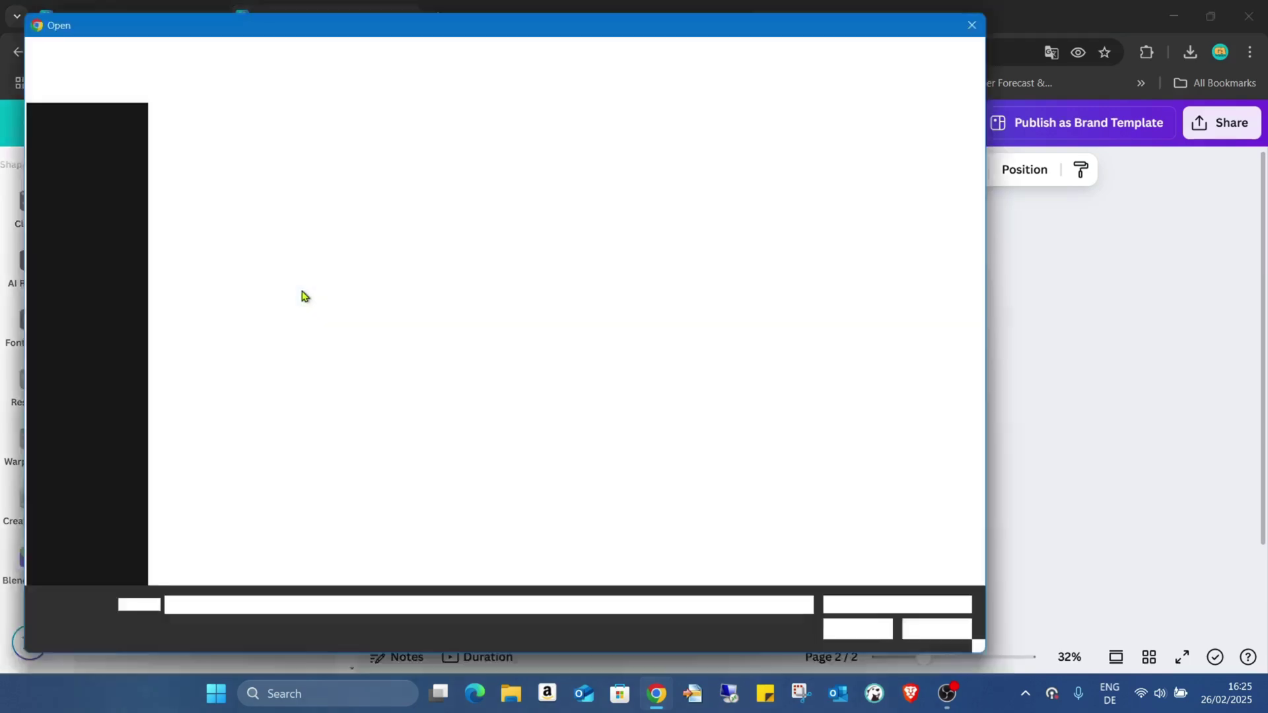
click(994, 18)
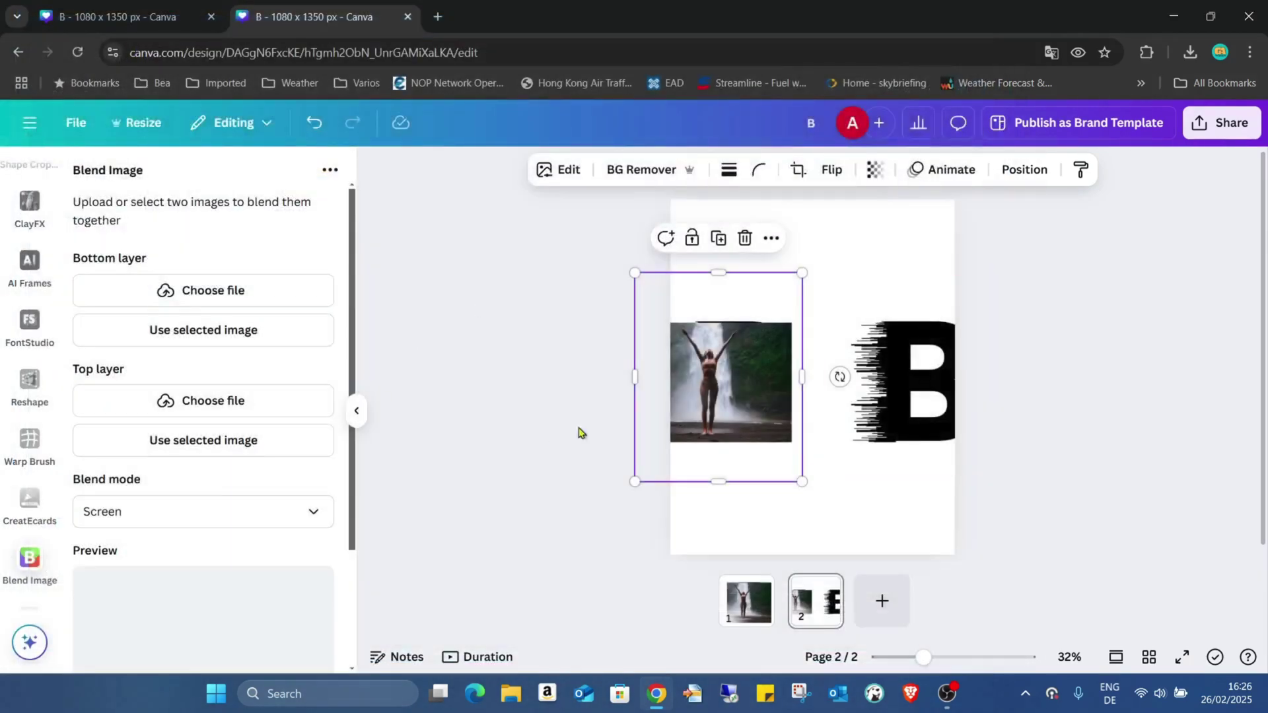
click(250, 328)
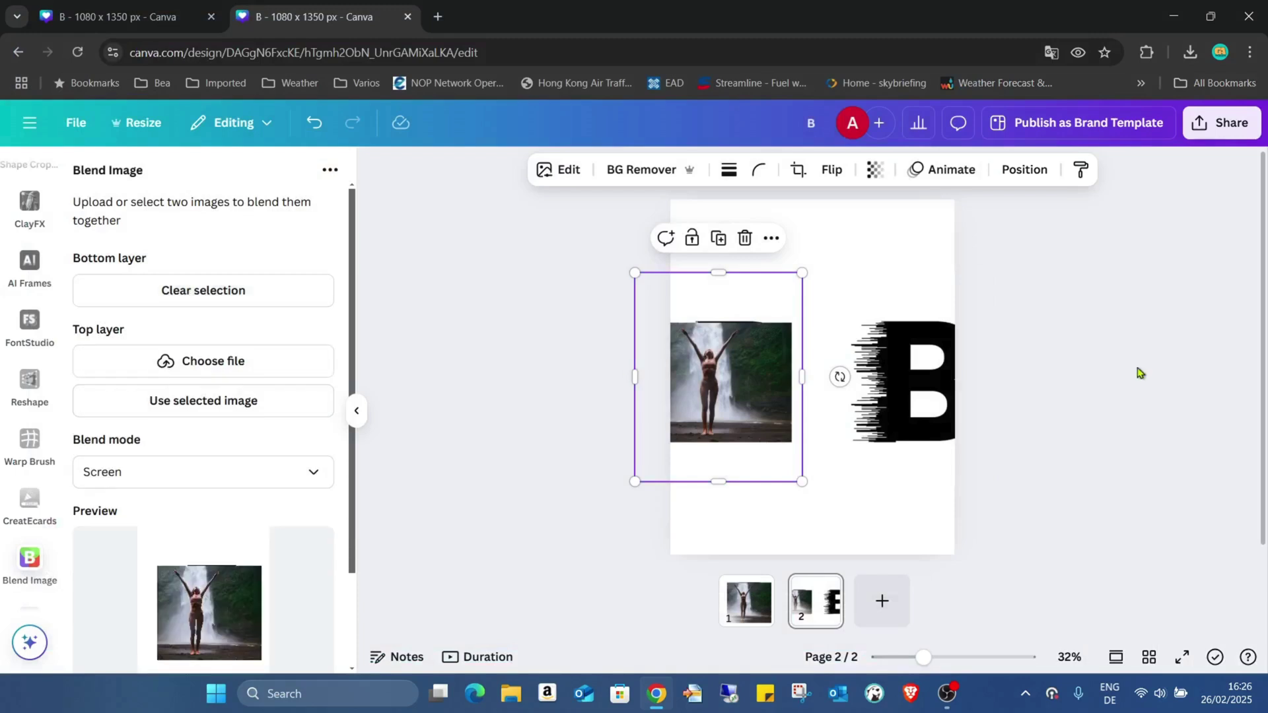
click(956, 425)
click(212, 410)
scroll(306, 416, down, 1)
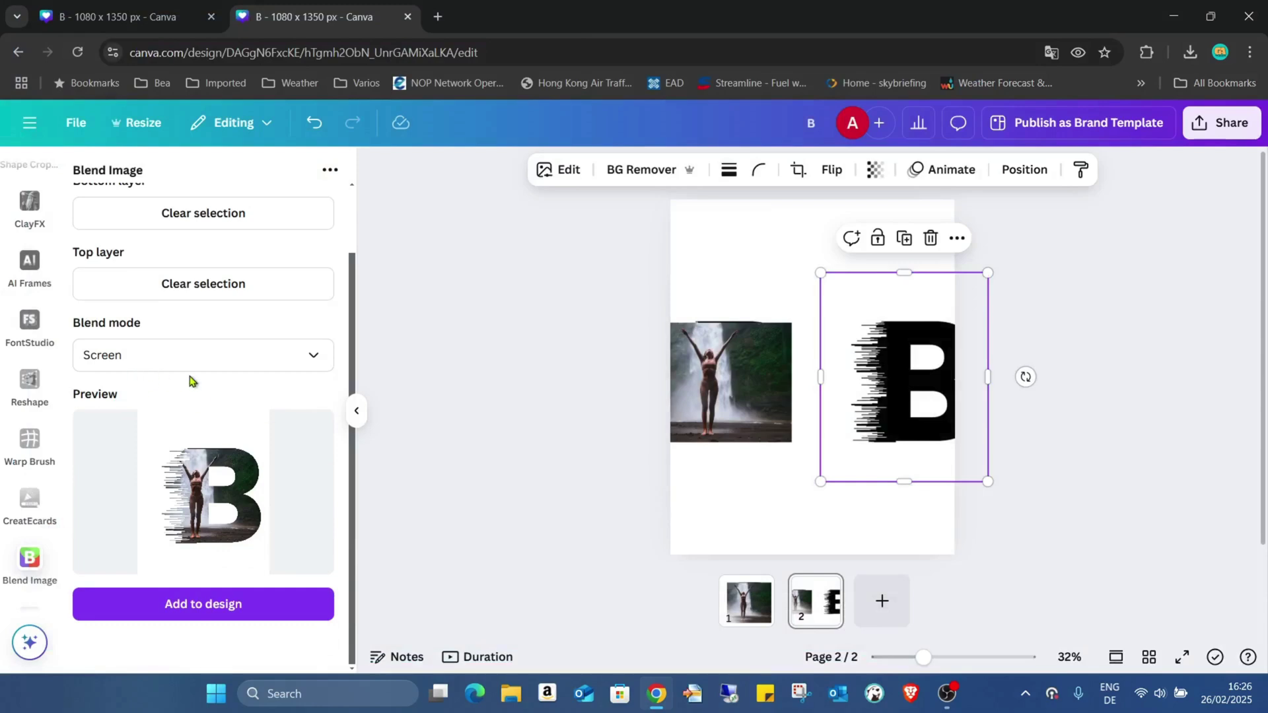
click(295, 357)
click(221, 557)
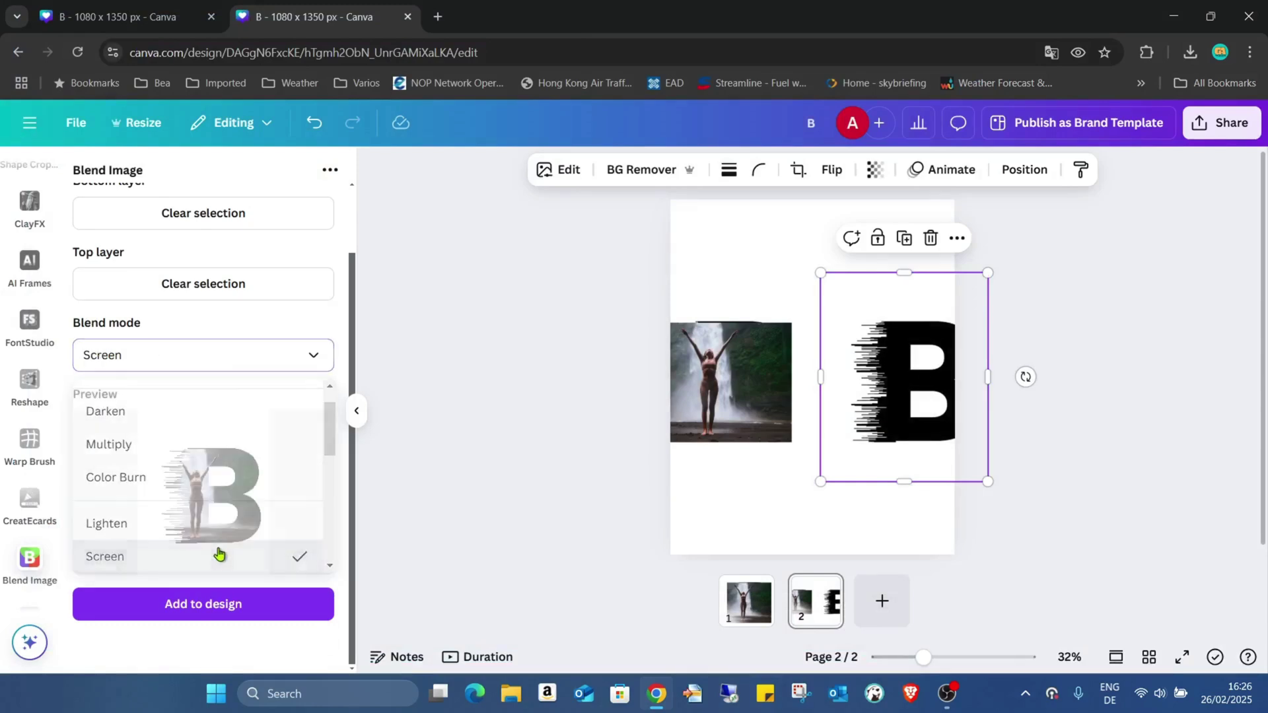
- Add the blended B to a new page 3 and crop away its empty top and bottom
click(883, 611)
click(181, 607)
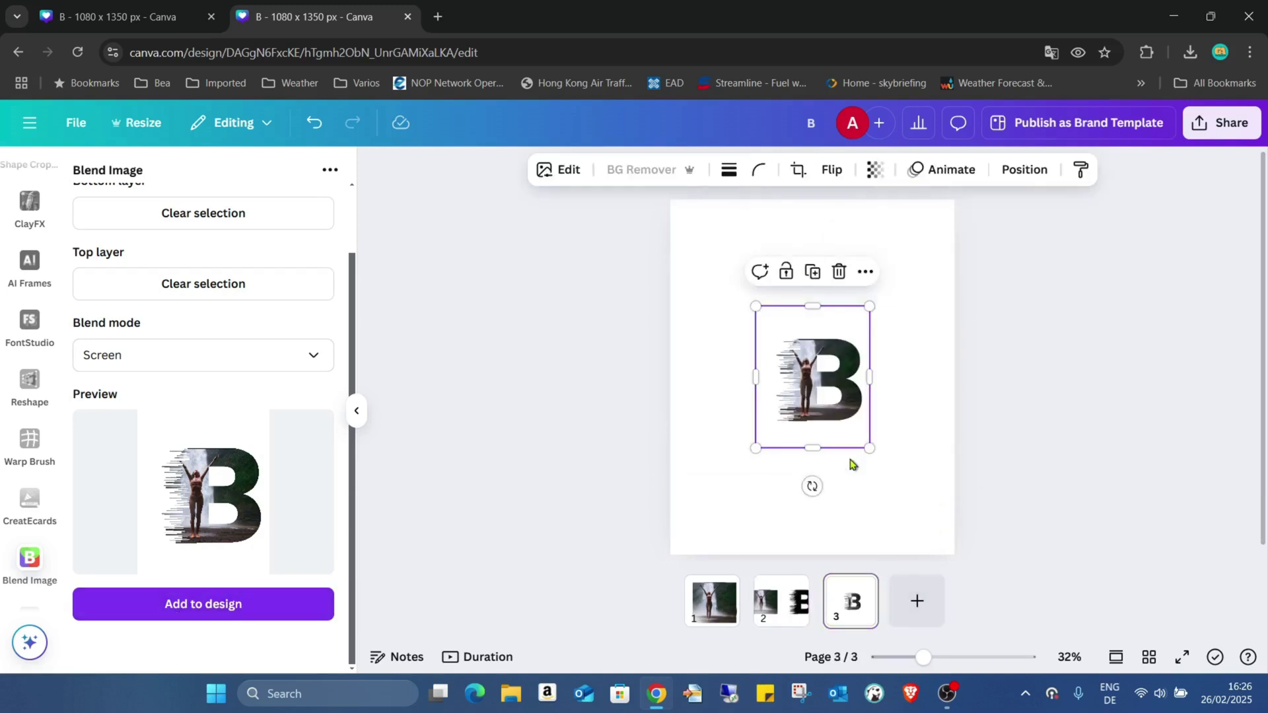
drag(942, 657, 964, 657)
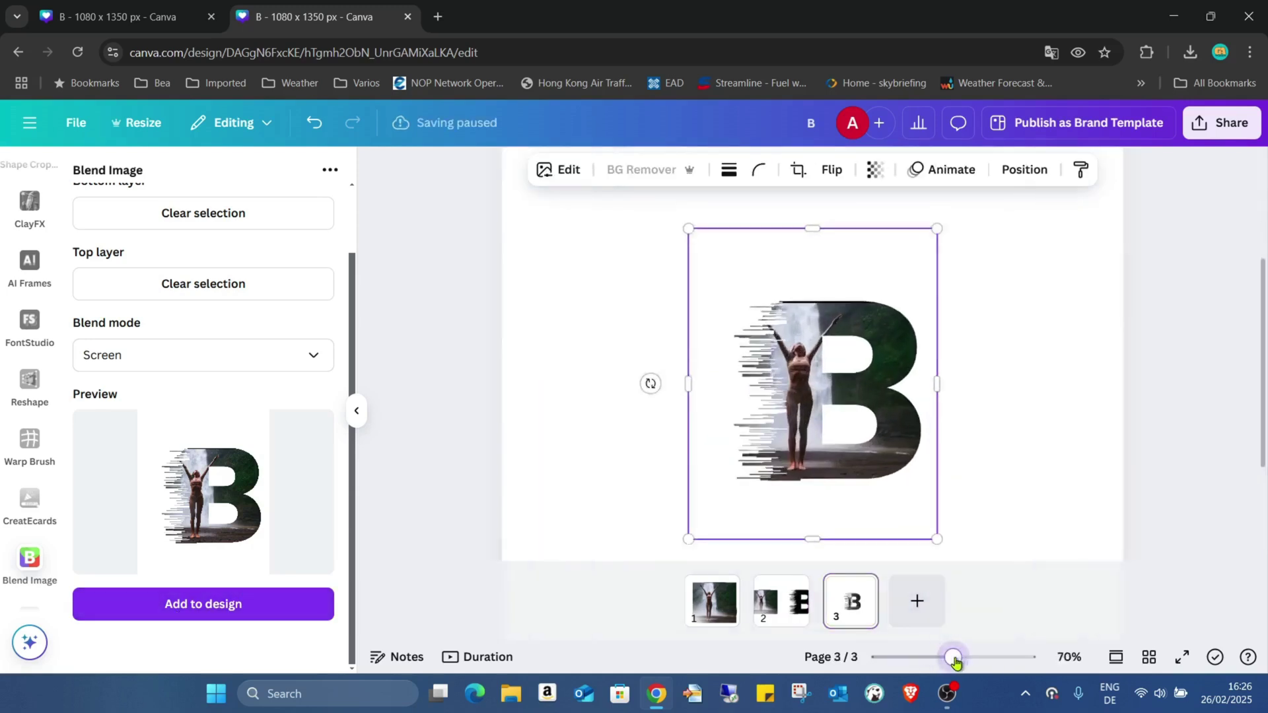
drag(878, 444, 877, 362)
click(951, 482)
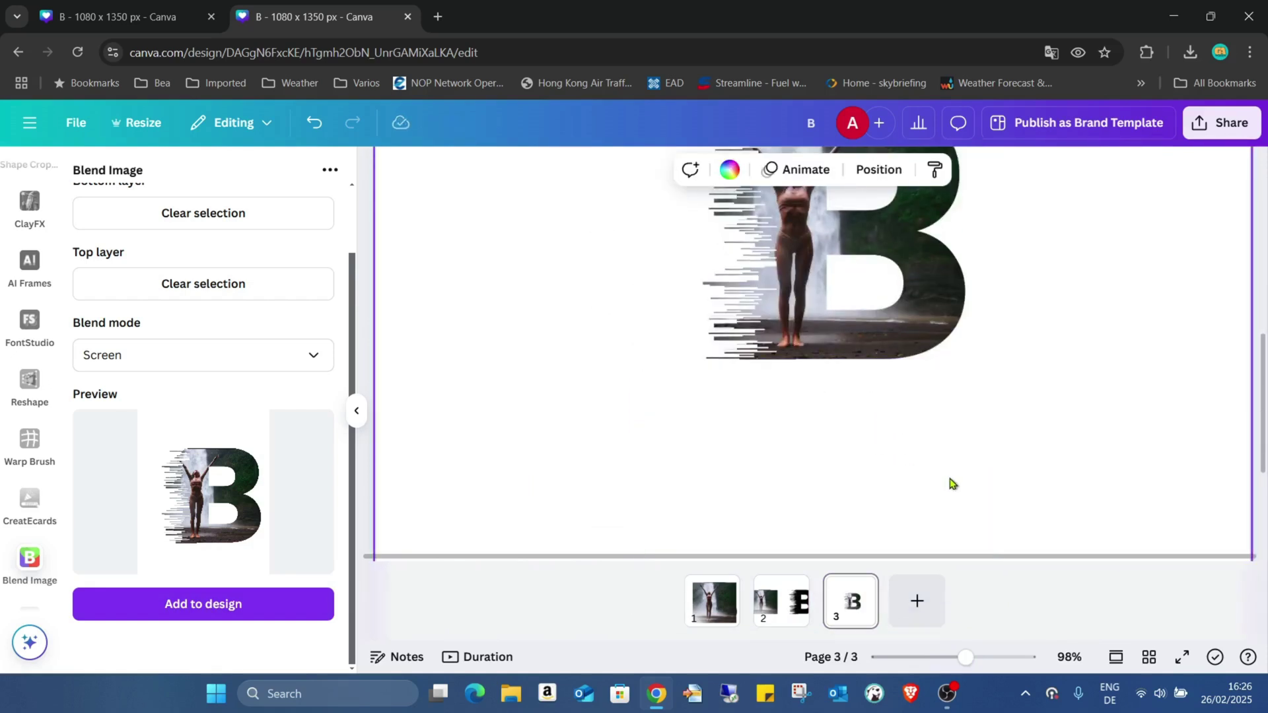
scroll(948, 482, up, 3)
click(856, 267)
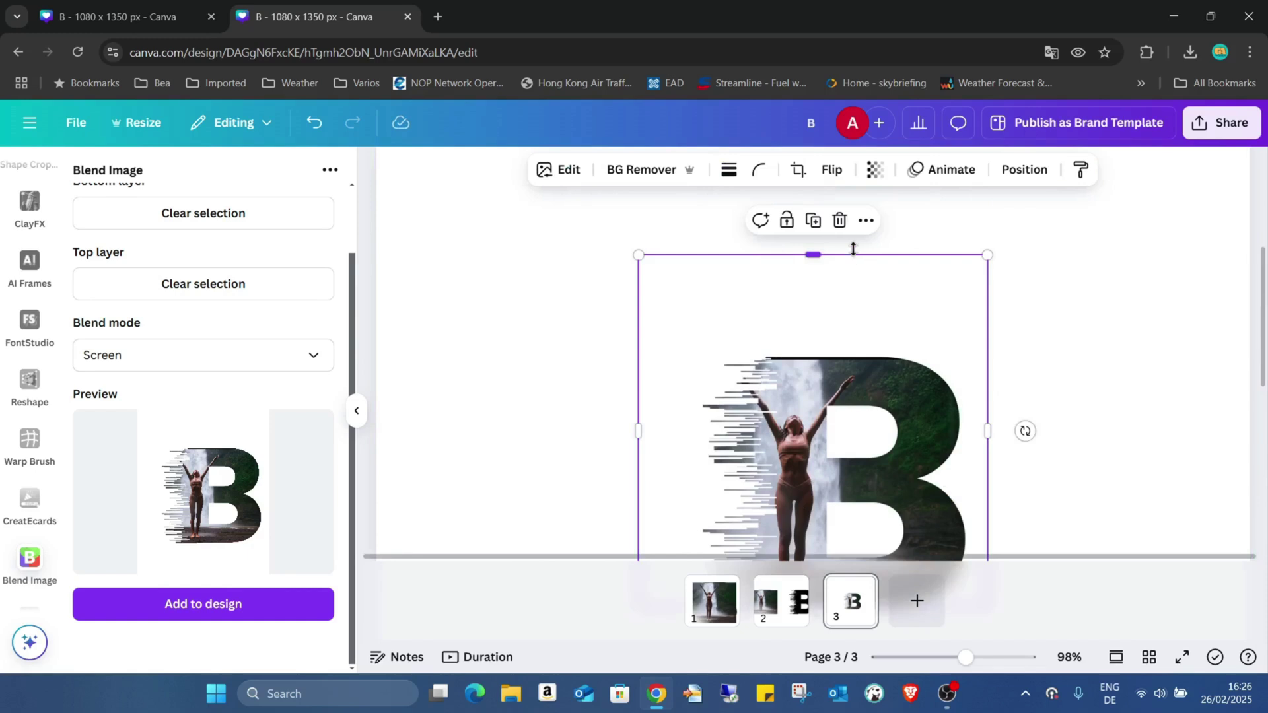
drag(852, 256, 848, 360)
click(887, 307)
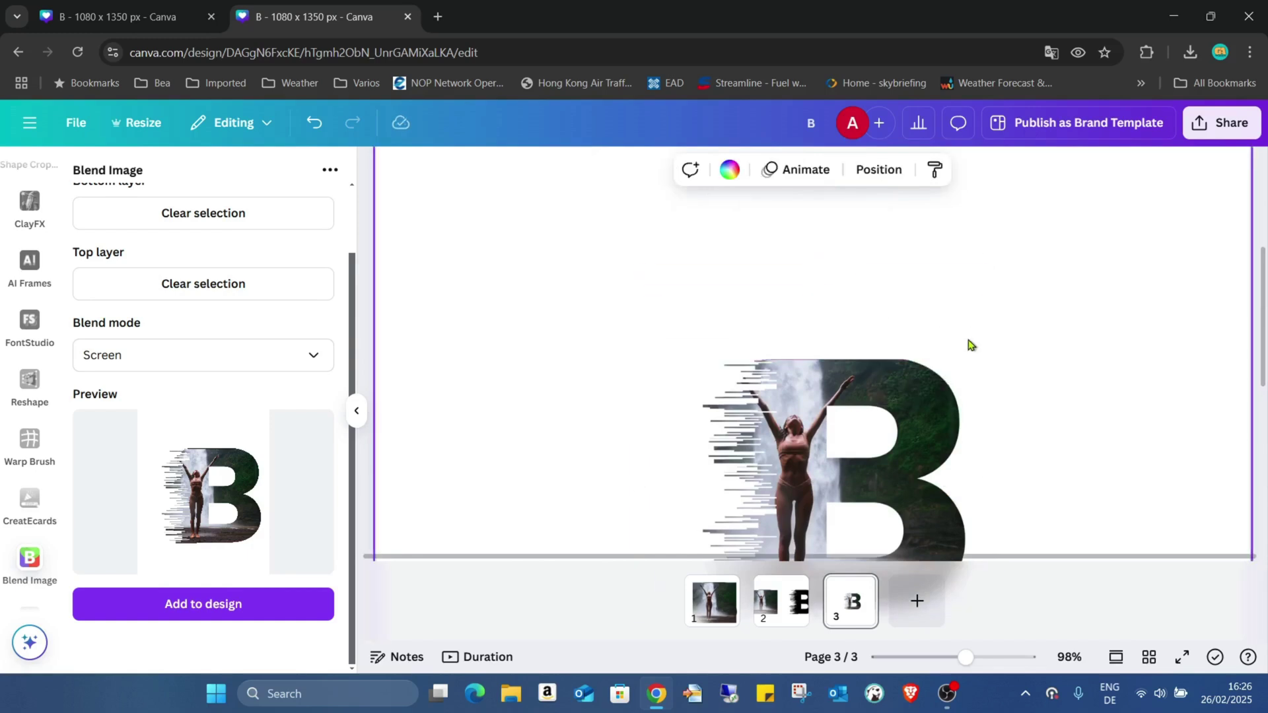
scroll(968, 345, down, 4)
scroll(968, 345, up, 3)
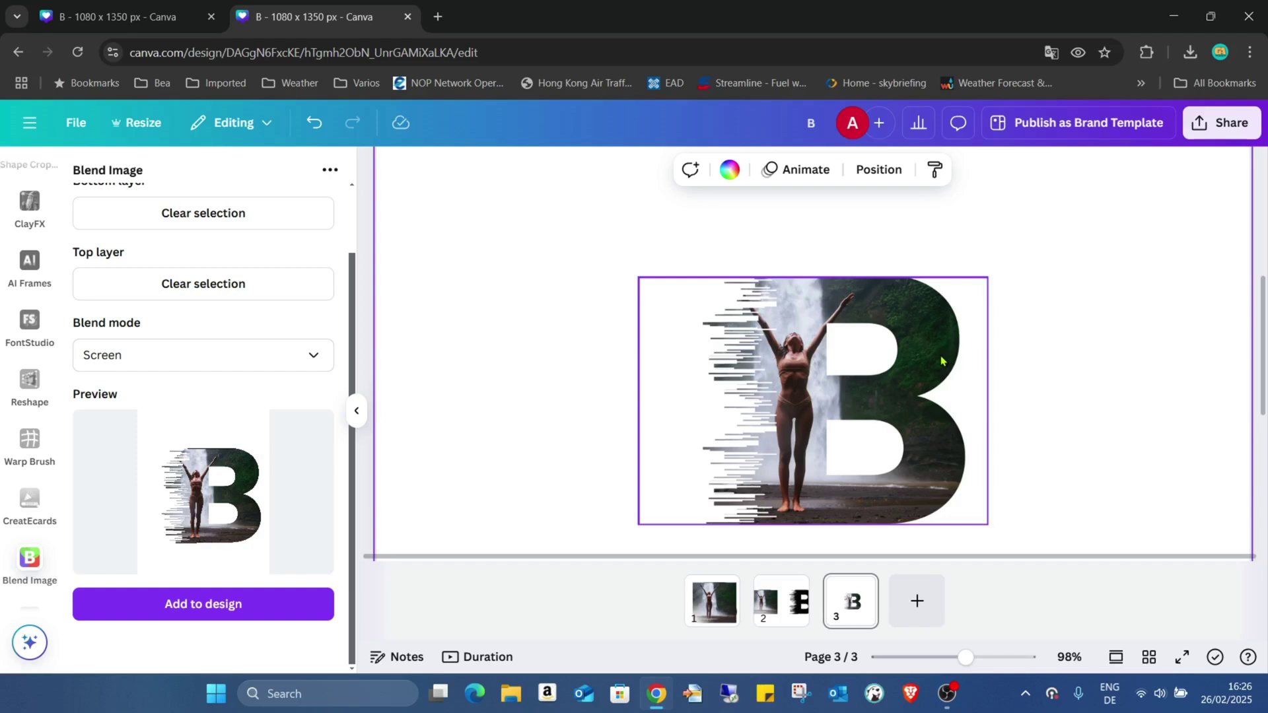
- Enlarge the blended B and move it toward the top of the page
drag(964, 658, 917, 658)
click(820, 408)
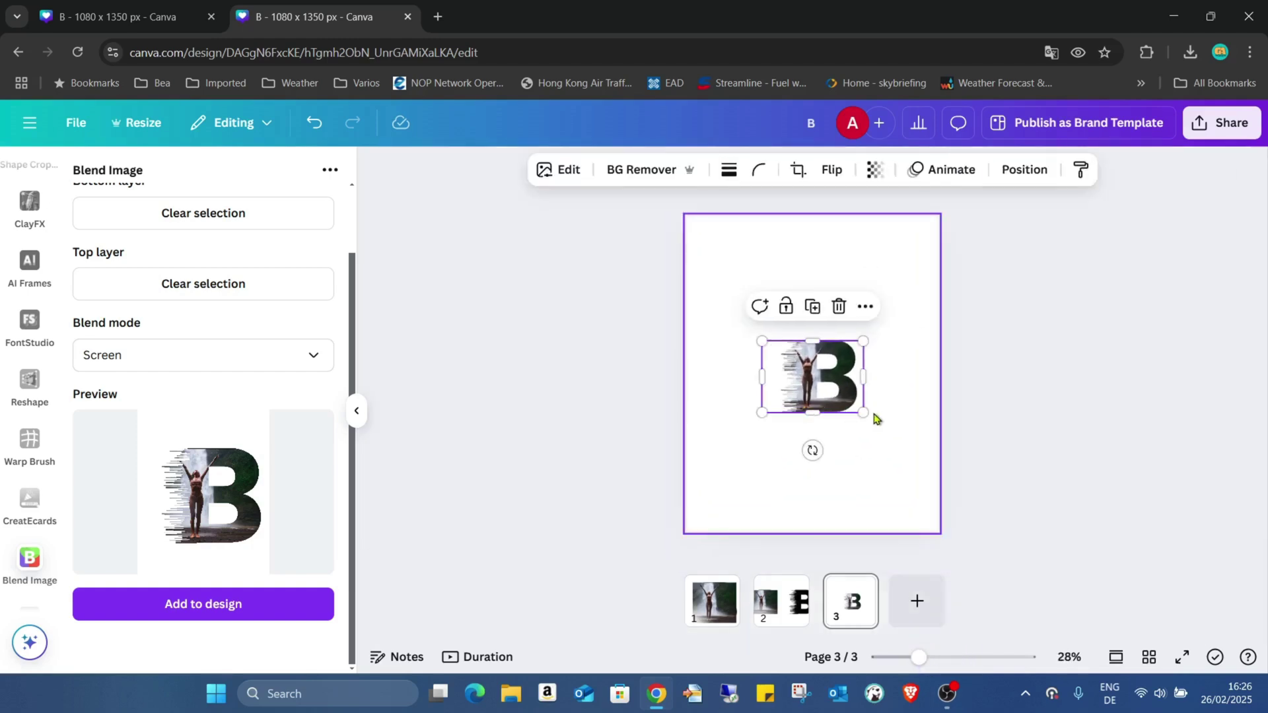
drag(864, 413, 962, 486)
drag(833, 353, 789, 243)
- Duplicate the blended B, flip the copy vertically, and place it beneath the original
drag(820, 309, 816, 301)
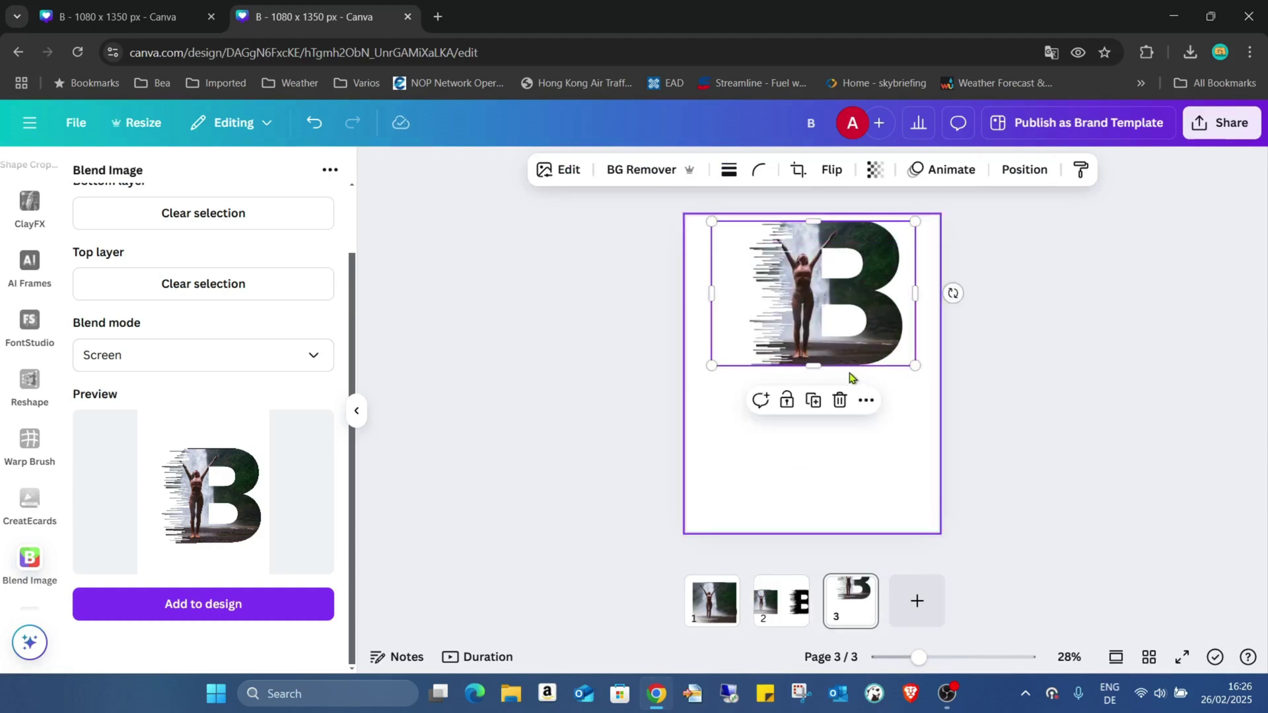
click(813, 402)
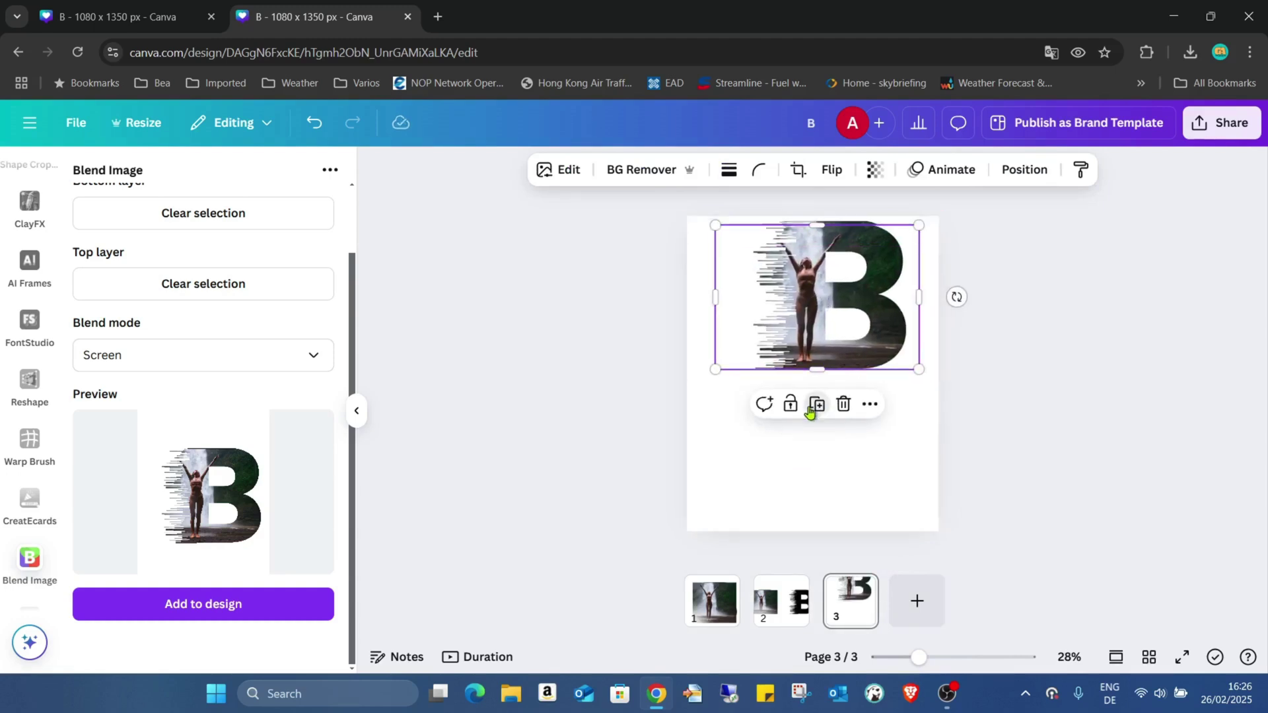
click(822, 173)
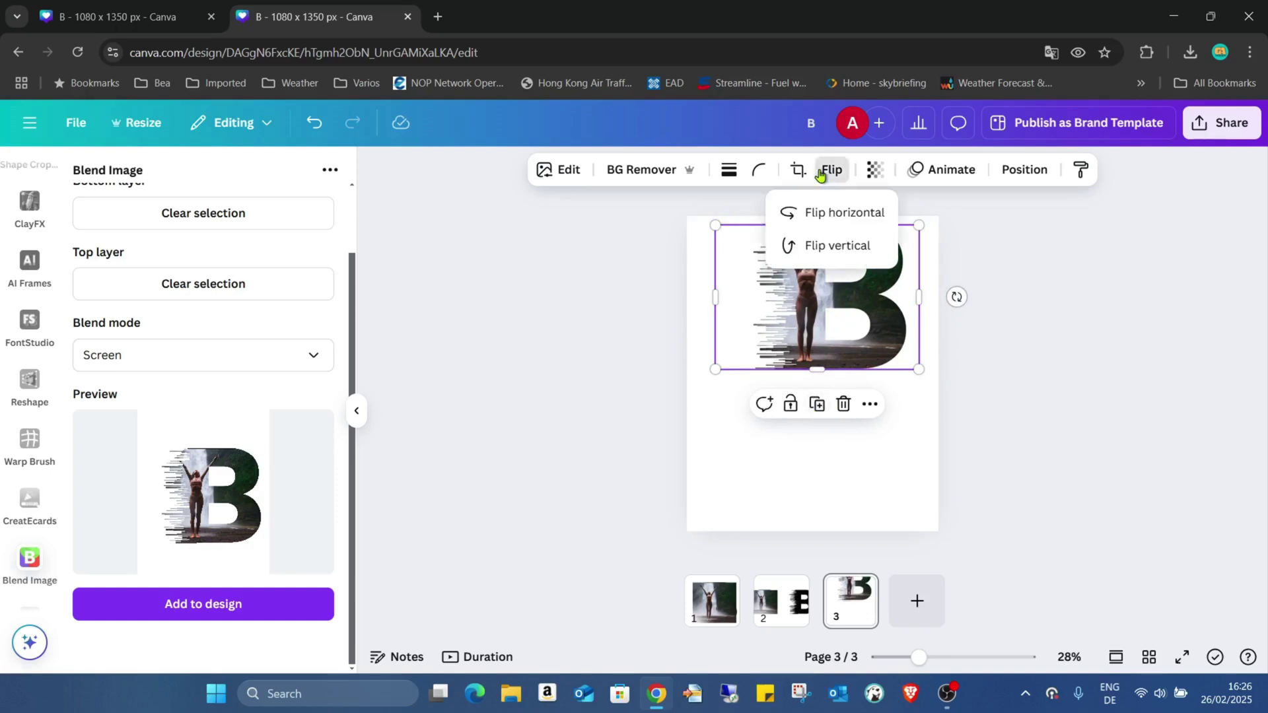
click(838, 244)
drag(819, 313, 822, 447)
click(951, 436)
- Open the Image Blender app from the 'blend' app results and select the flipped lower B
scroll(42, 388, up, 3)
scroll(42, 387, up, 6)
scroll(43, 387, up, 10)
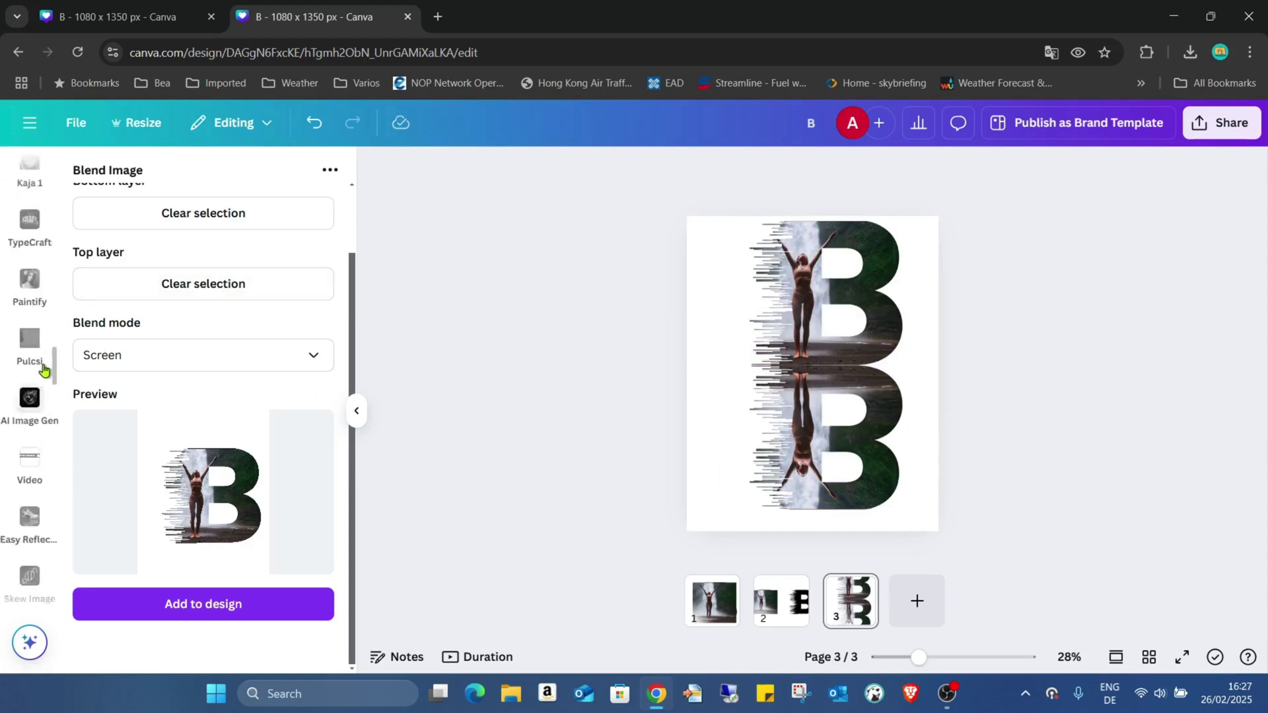
scroll(42, 368, up, 10)
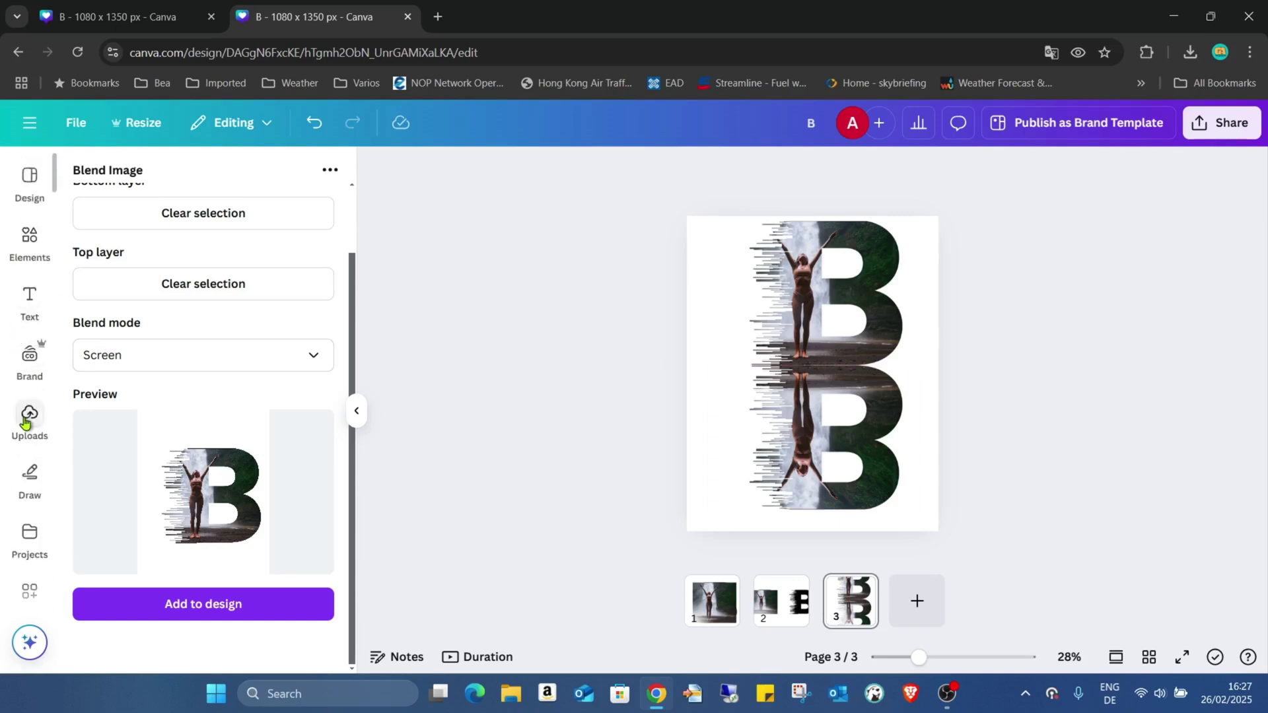
scroll(26, 391, down, 3)
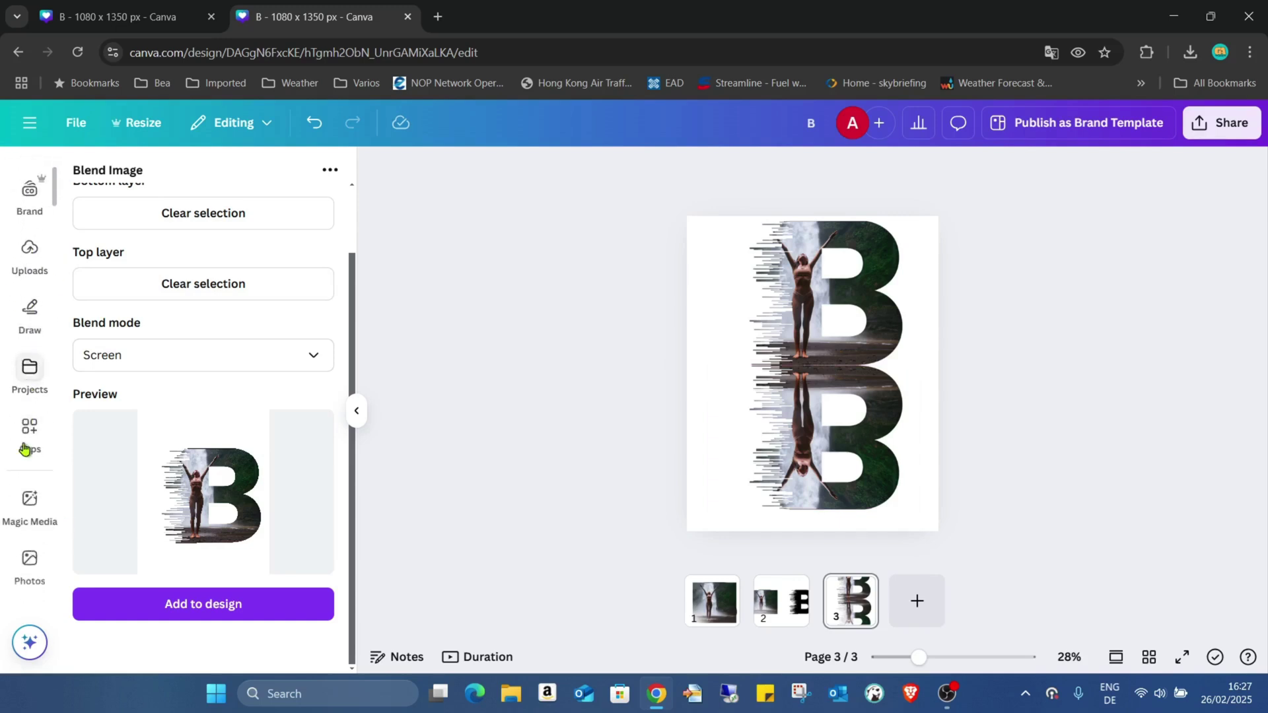
click(29, 433)
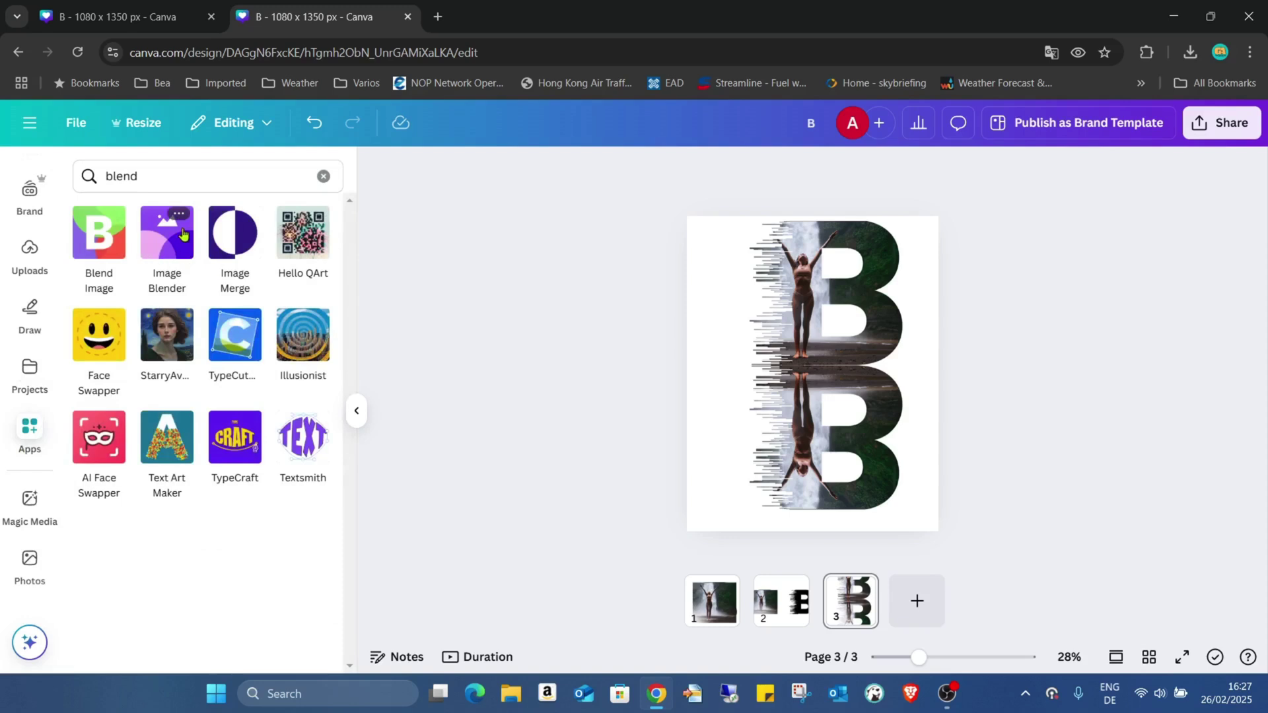
click(161, 246)
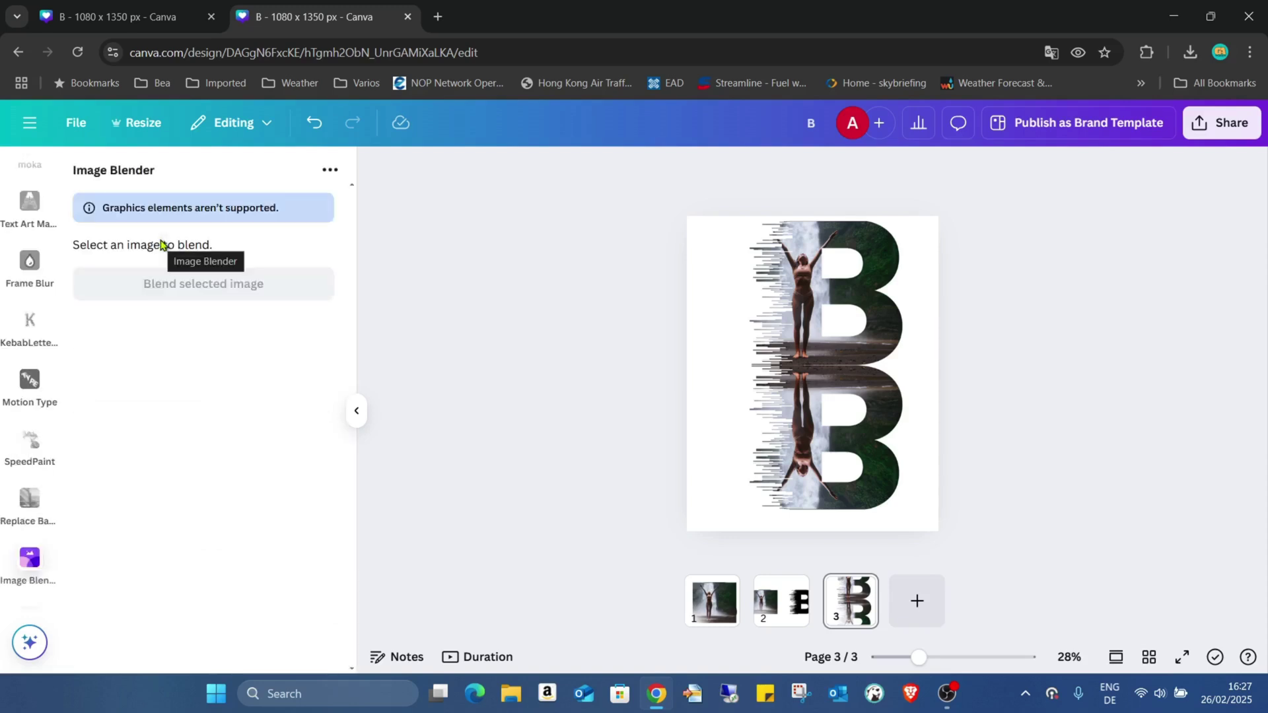
click(867, 437)
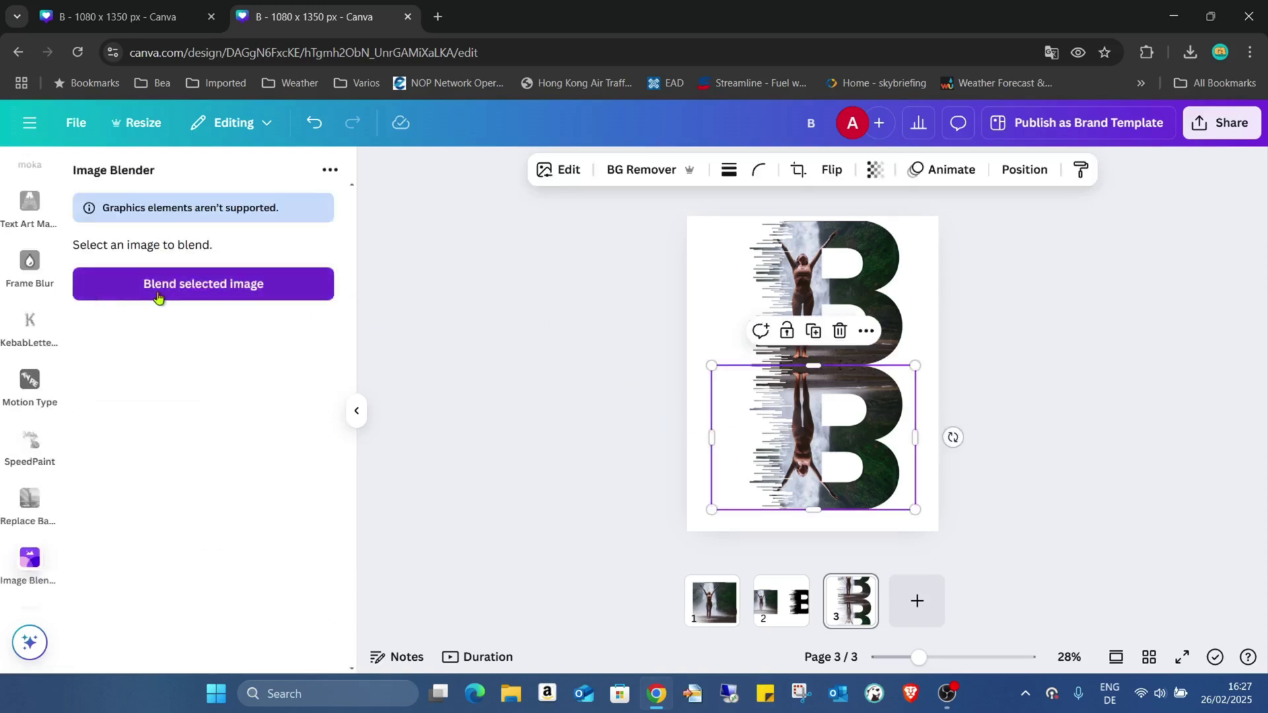
- Fade the flipped B with a Linear blend at strength 42 and save it
click(231, 294)
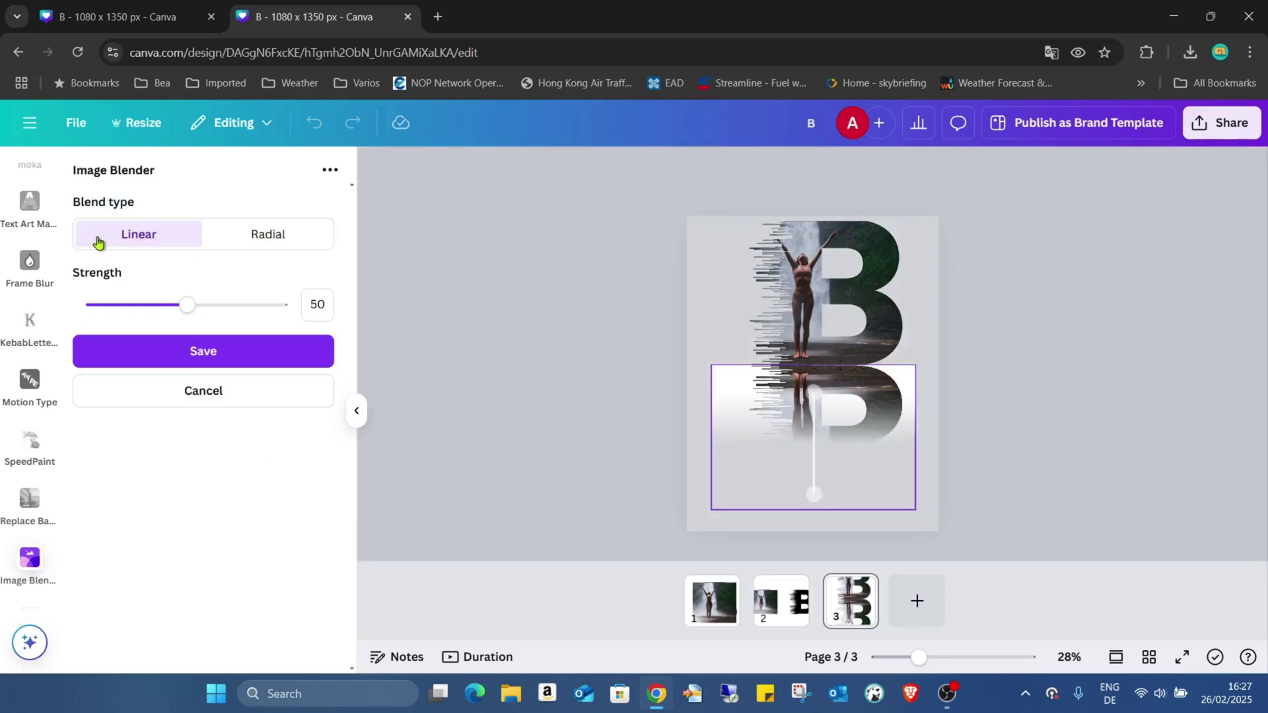
mouse_move(188, 306)
mouse_down()
mouse_move(303, 309)
mouse_move(98, 305)
mouse_move(173, 310)
mouse_up()
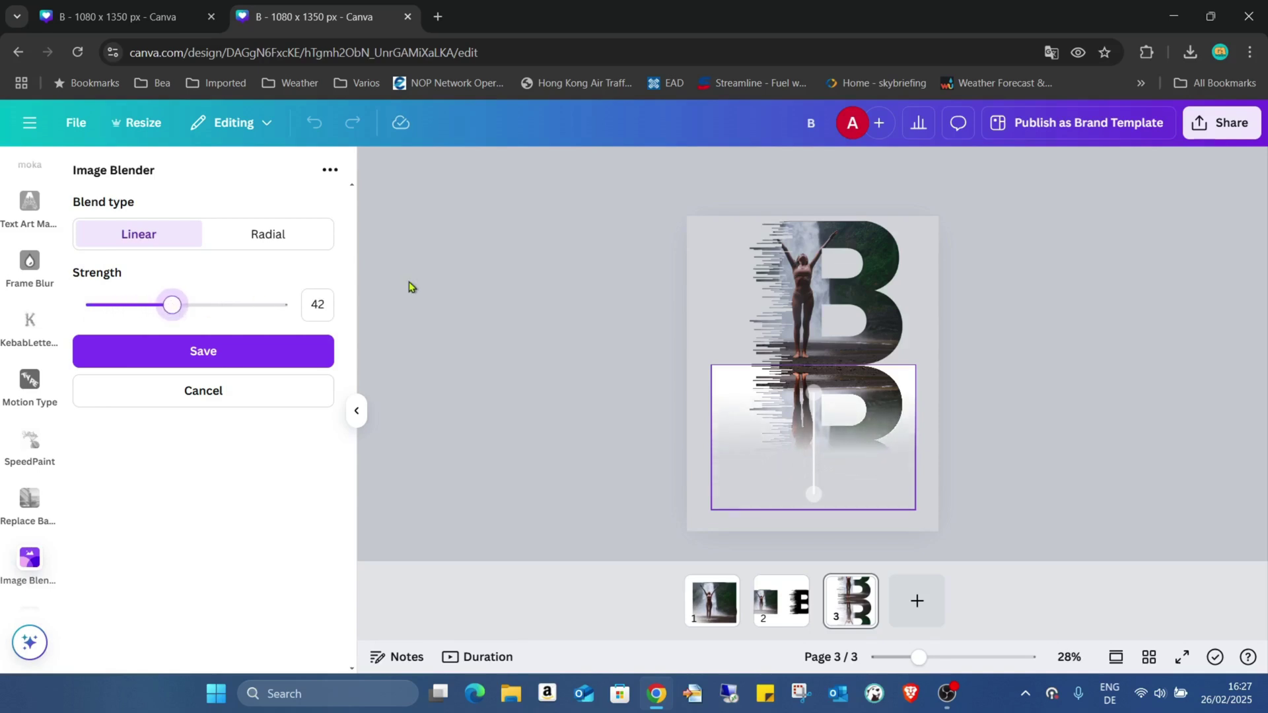
click(228, 362)
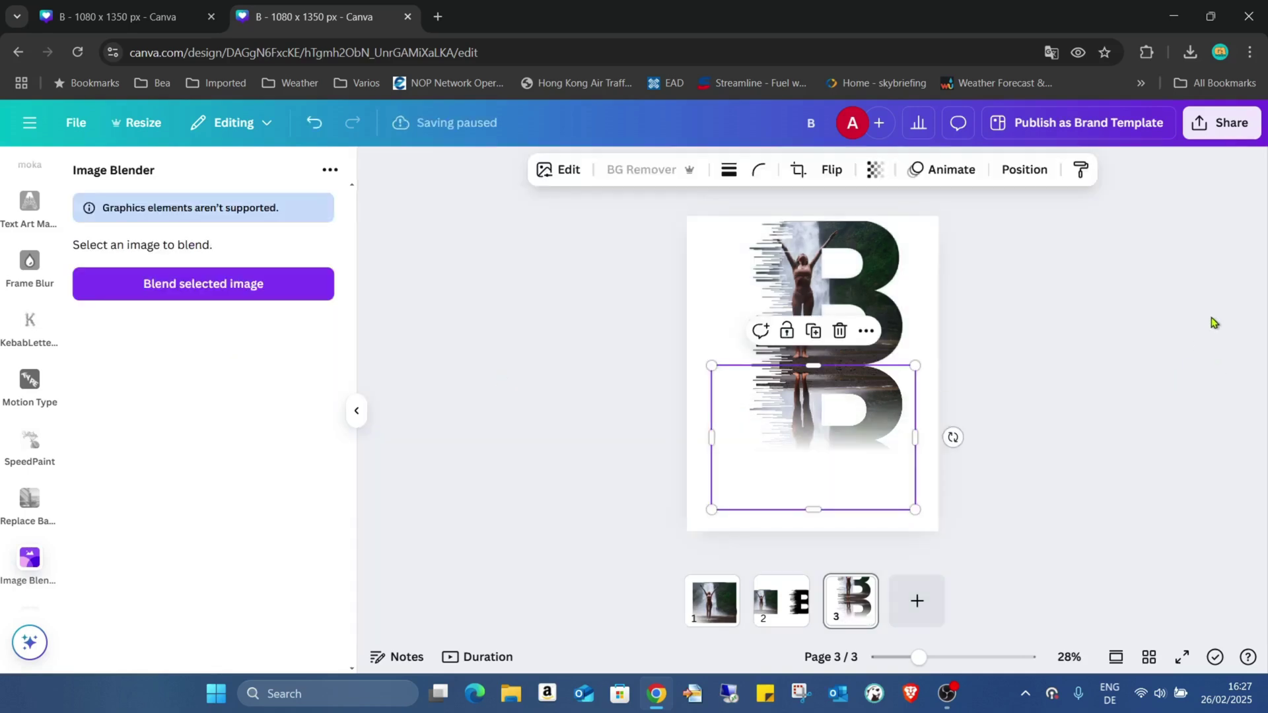
- Crop a sliver off the reflection's top and nudge it up against the upper B
click(928, 258)
drag(984, 256, 914, 310)
click(949, 469)
drag(919, 657, 959, 658)
scroll(943, 348, up, 3)
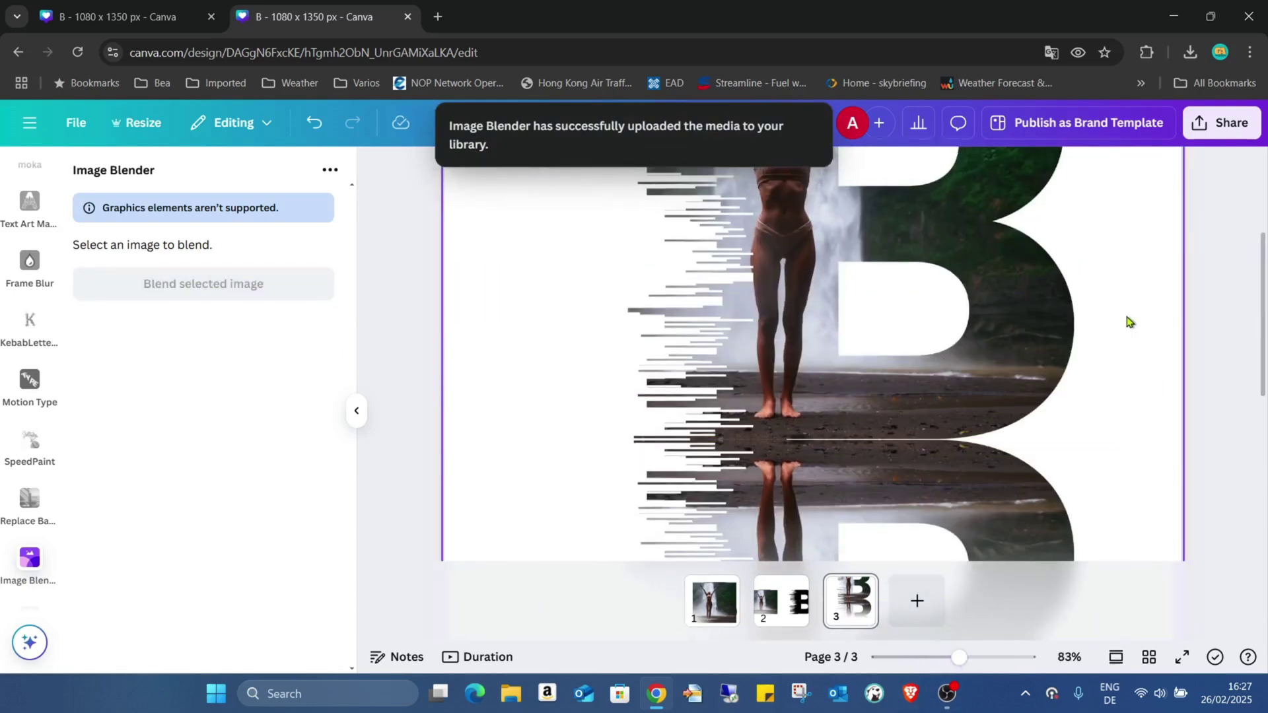
click(1131, 321)
click(940, 404)
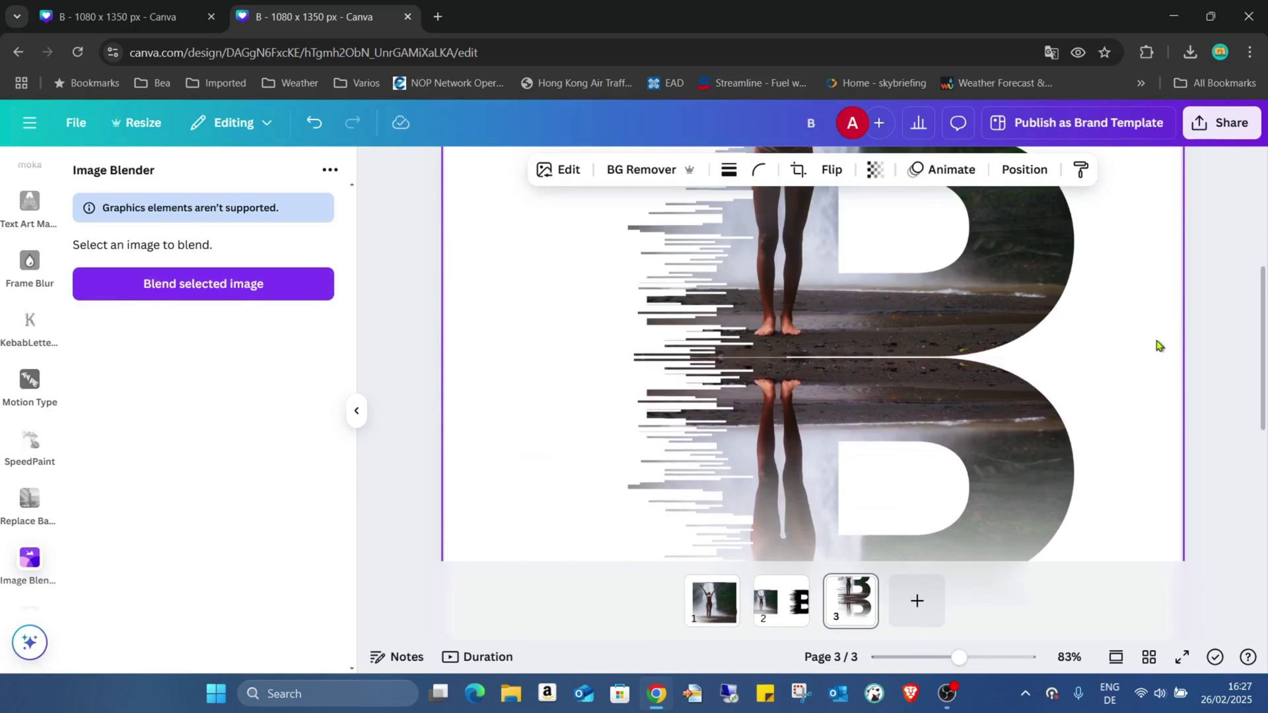
click(1149, 308)
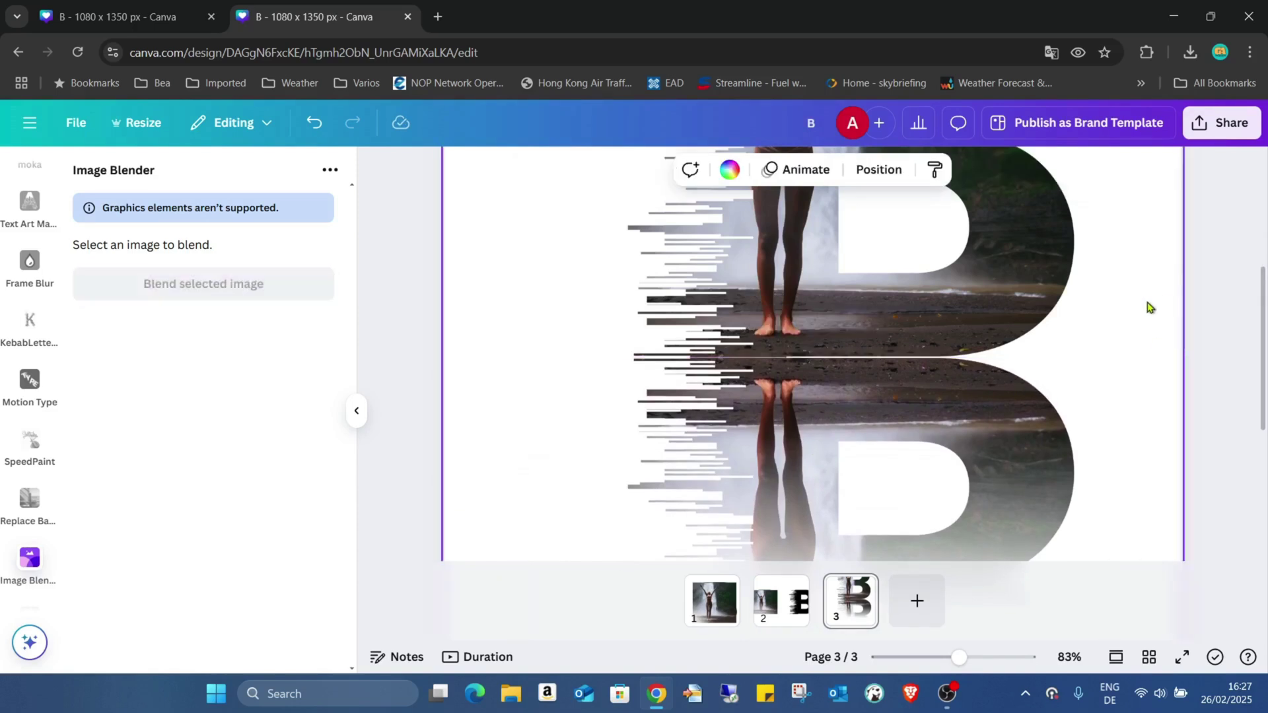
click(974, 400)
drag(837, 361, 837, 367)
key(Up)
key(Up)
key(Up)
key(Up)
key(Up)
key(Up)
key(Up)
key(Up)
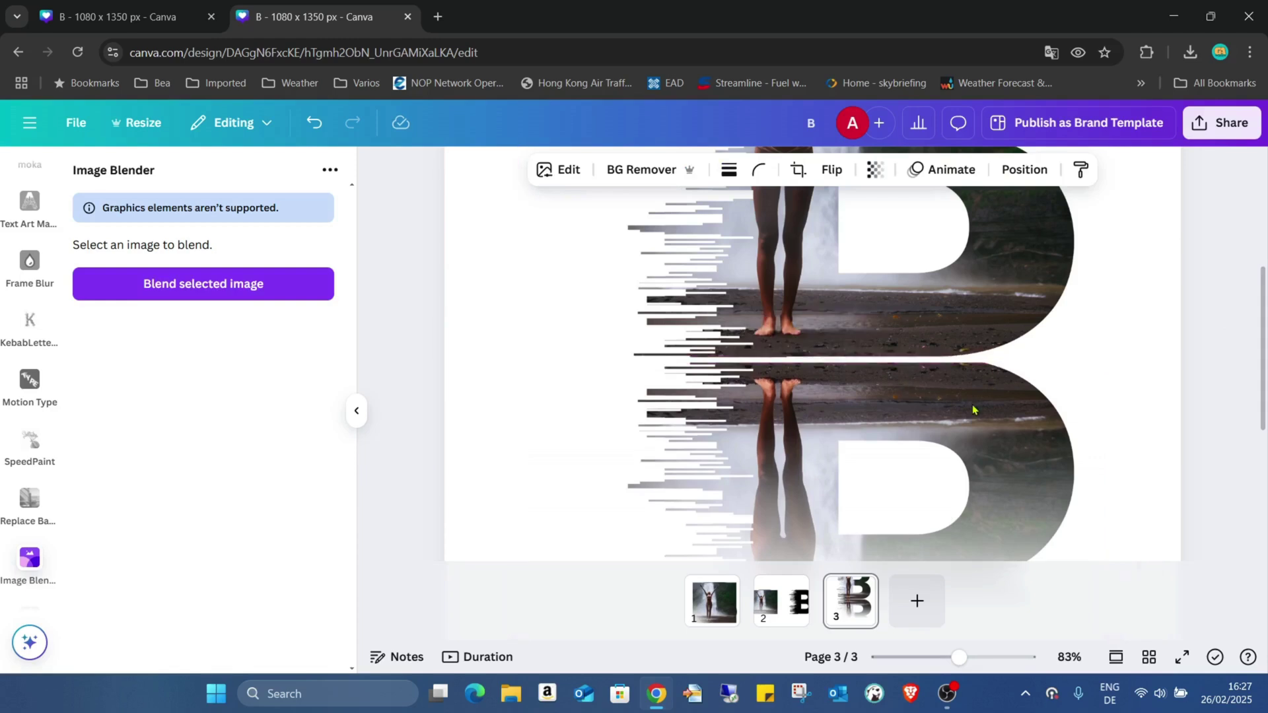
click(1122, 373)
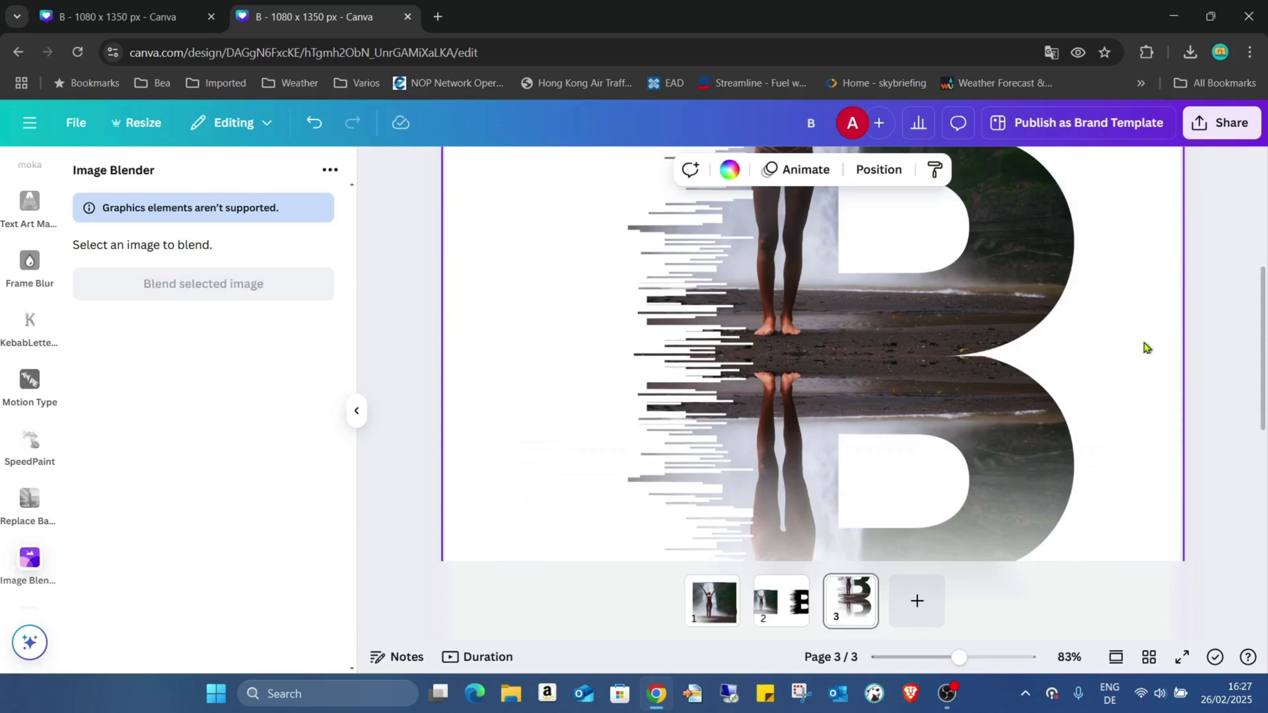
drag(955, 658, 928, 658)
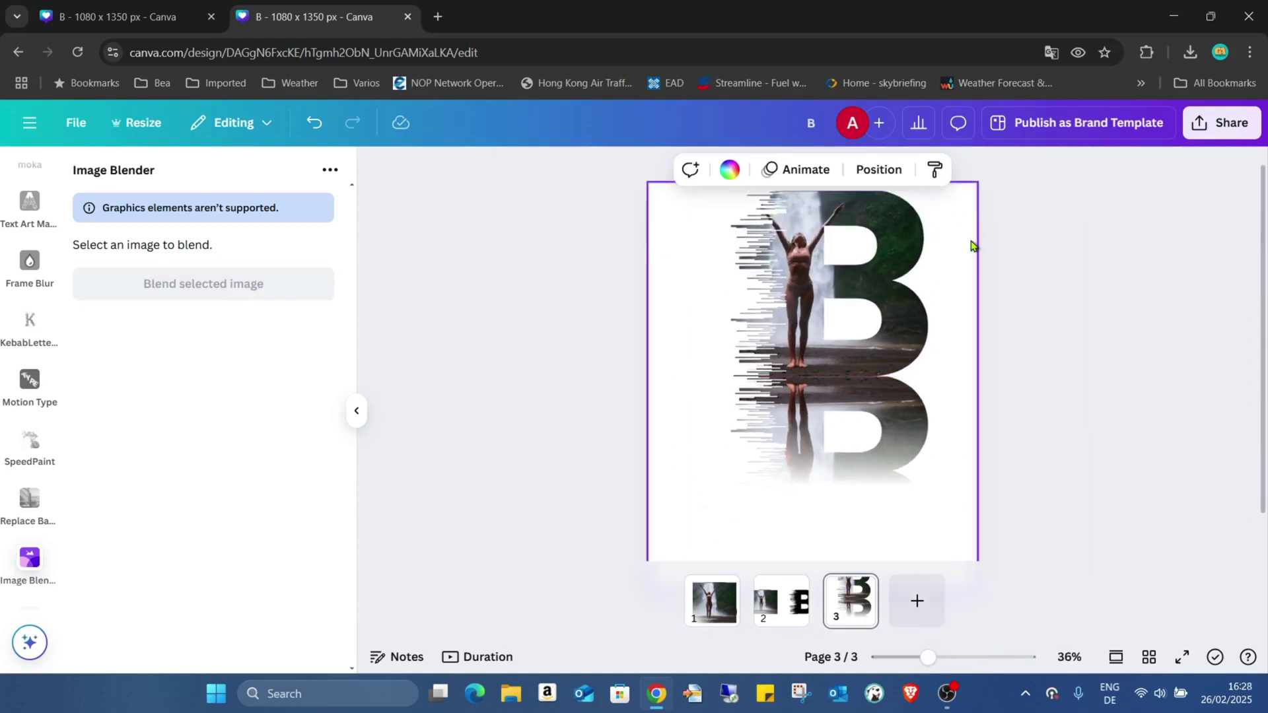
- Select both B images, enlarge them together, and centre the group on page 3
drag(970, 239, 621, 511)
drag(945, 518, 1061, 613)
scroll(935, 350, up, 1)
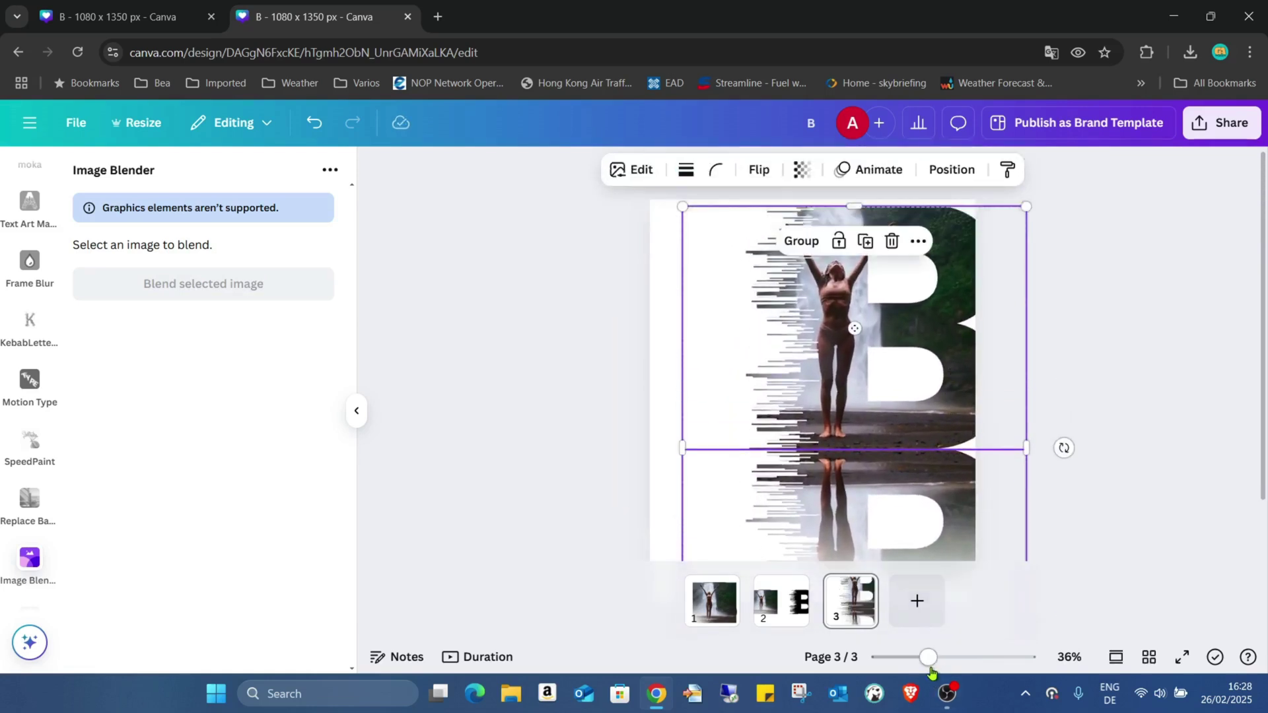
drag(931, 671, 910, 671)
drag(905, 357, 868, 350)
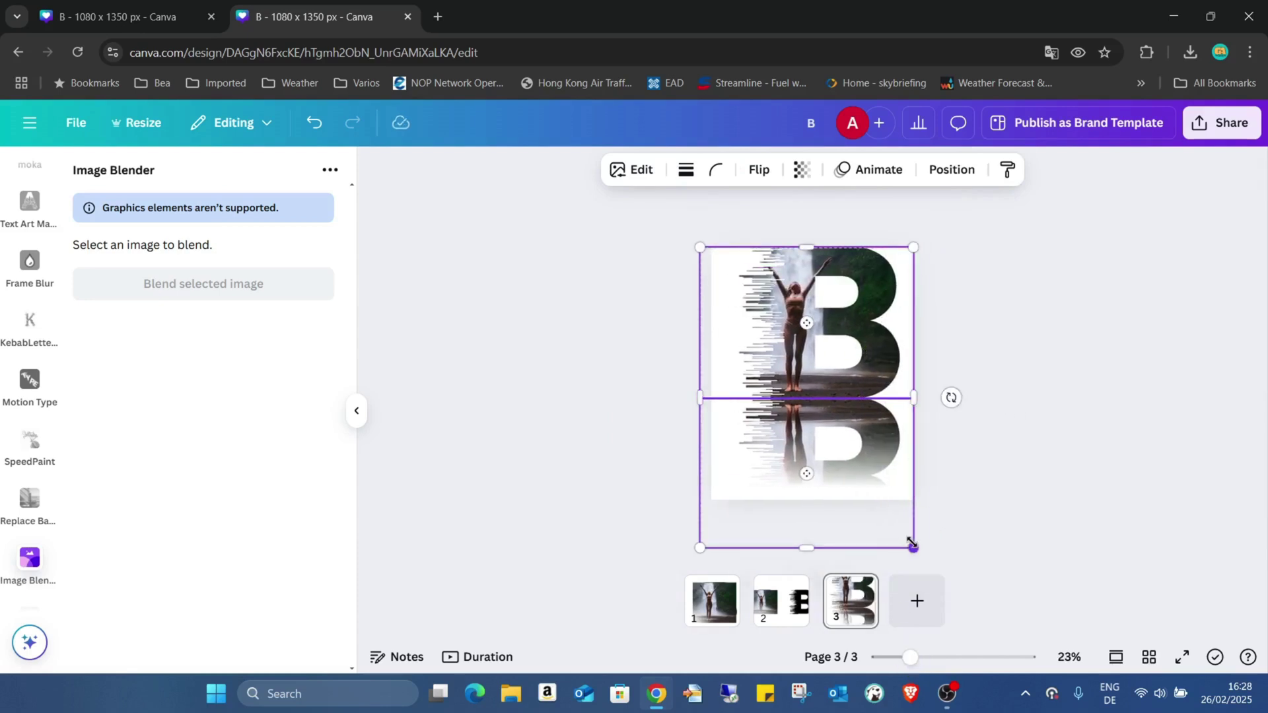
drag(912, 543, 932, 559)
drag(873, 401, 883, 395)
click(1024, 369)
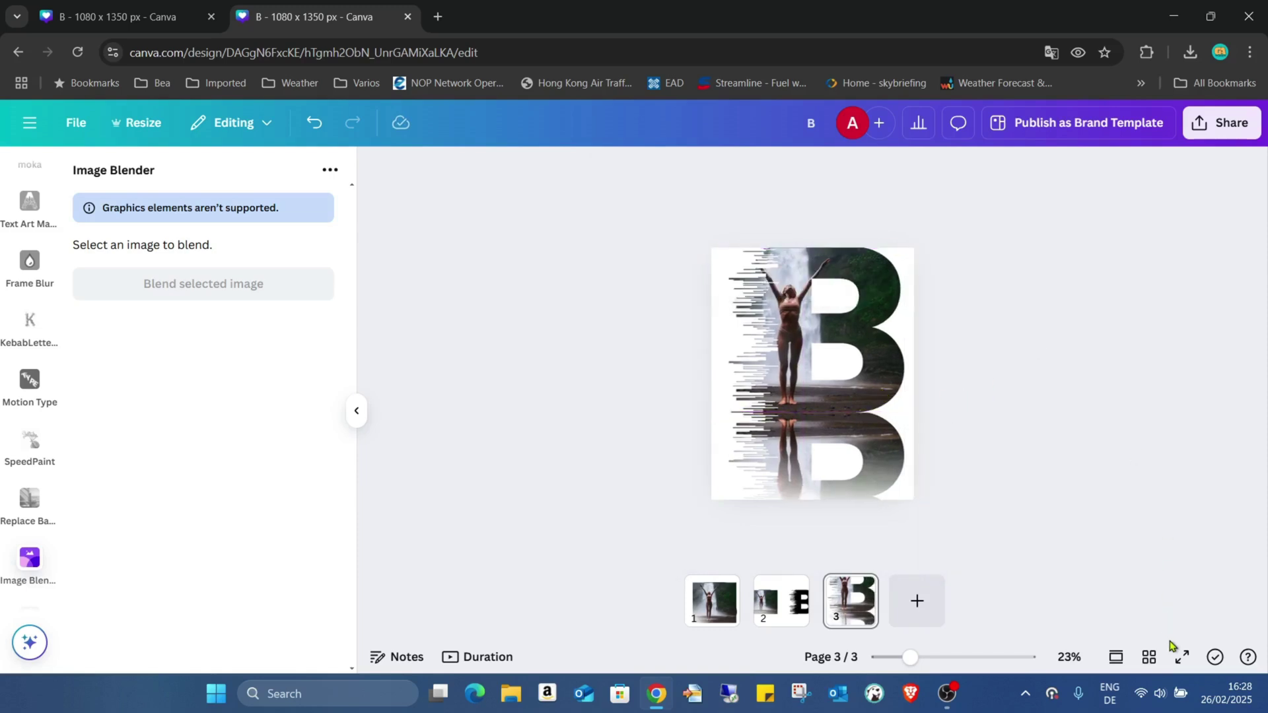
- Present the mirrored waterfall B artwork on page 3 in full screen
click(1183, 656)
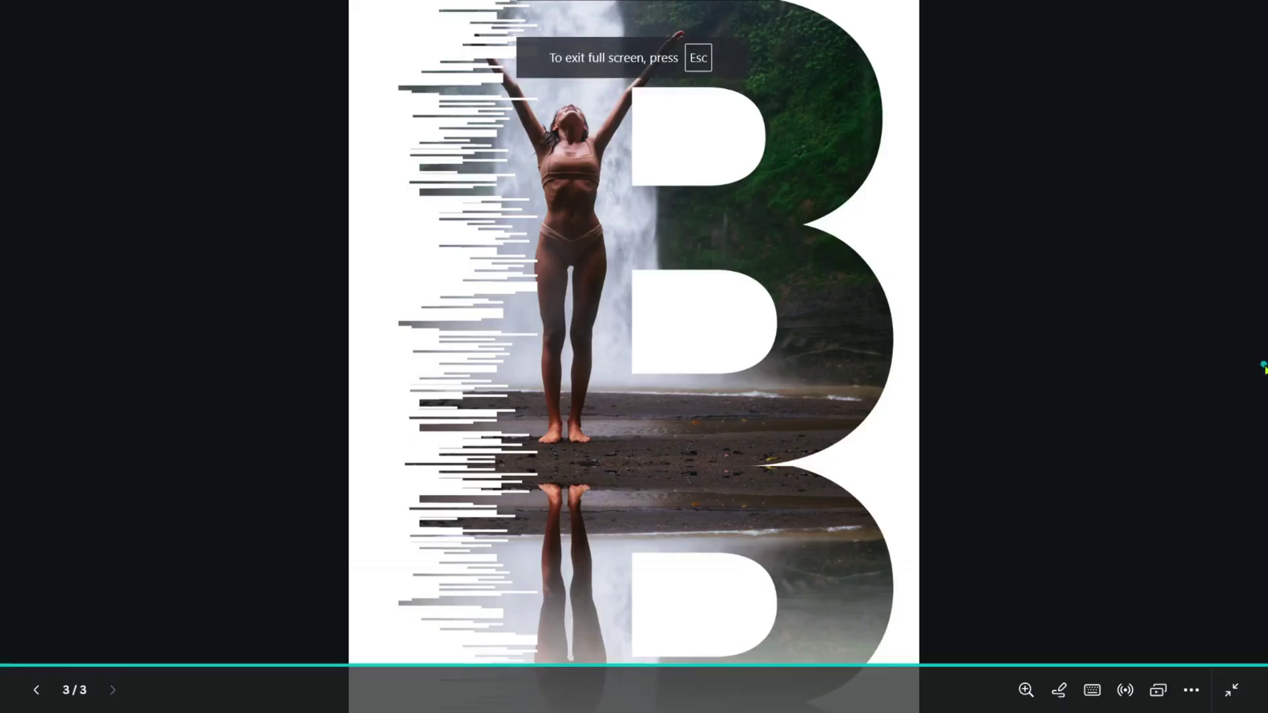